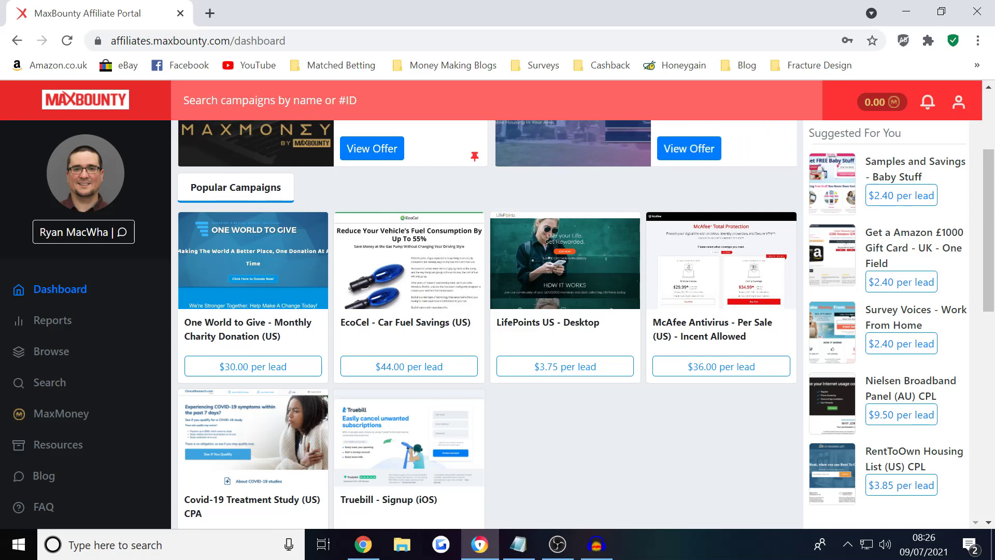
- Switch to Picoworkers and look over its job listings, then view the PicoWorkers Trump short link in Bitly
key(alt+Tab)
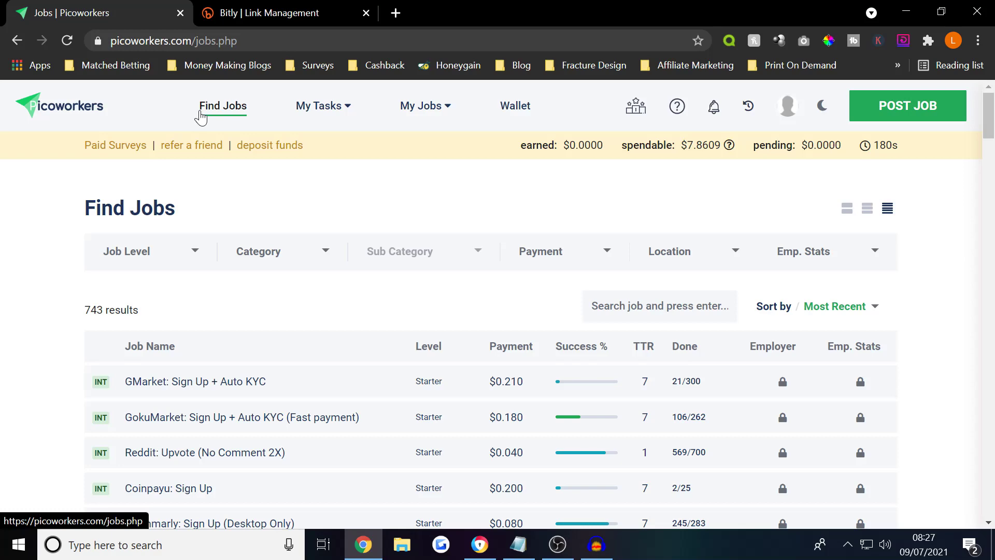
scroll(295, 445, down, 3)
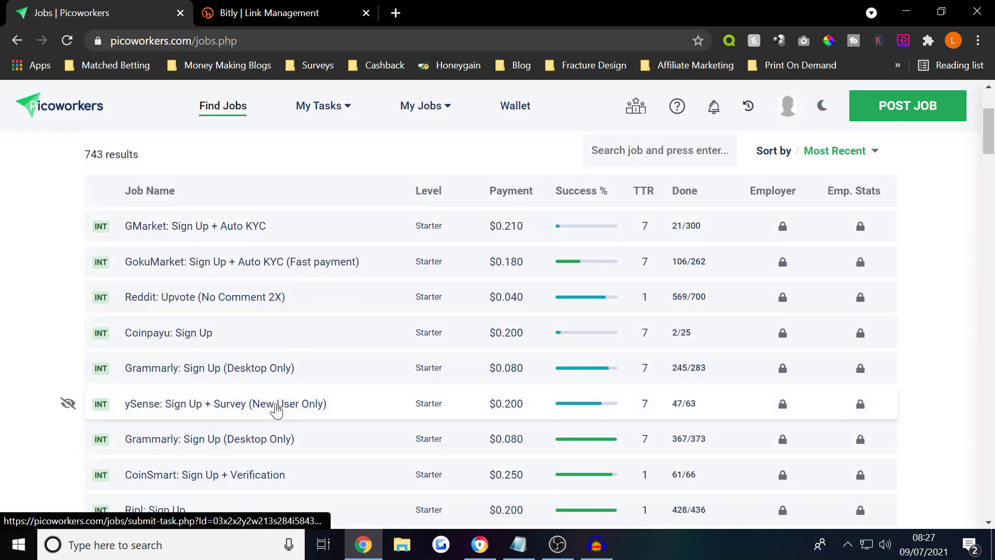
scroll(273, 407, down, 3)
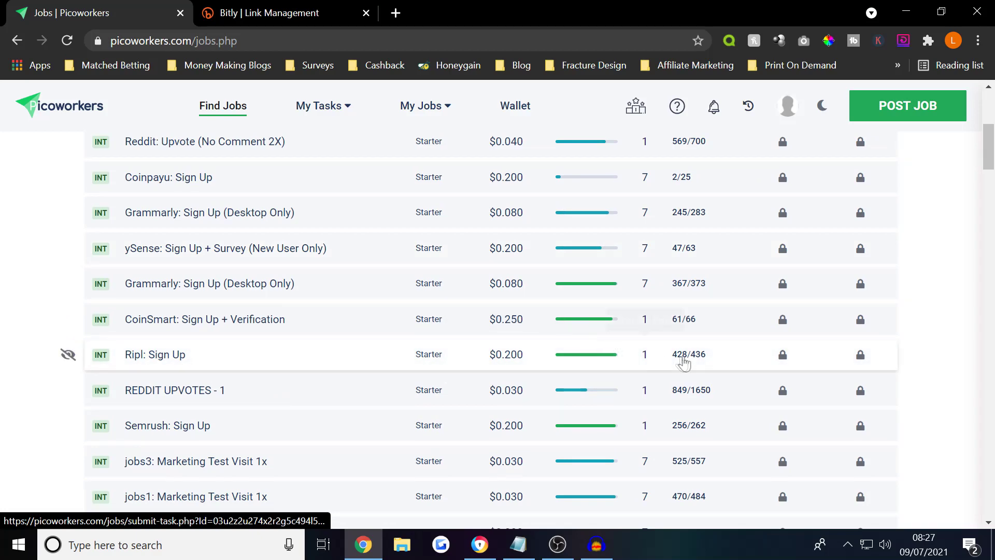
scroll(219, 413, down, 3)
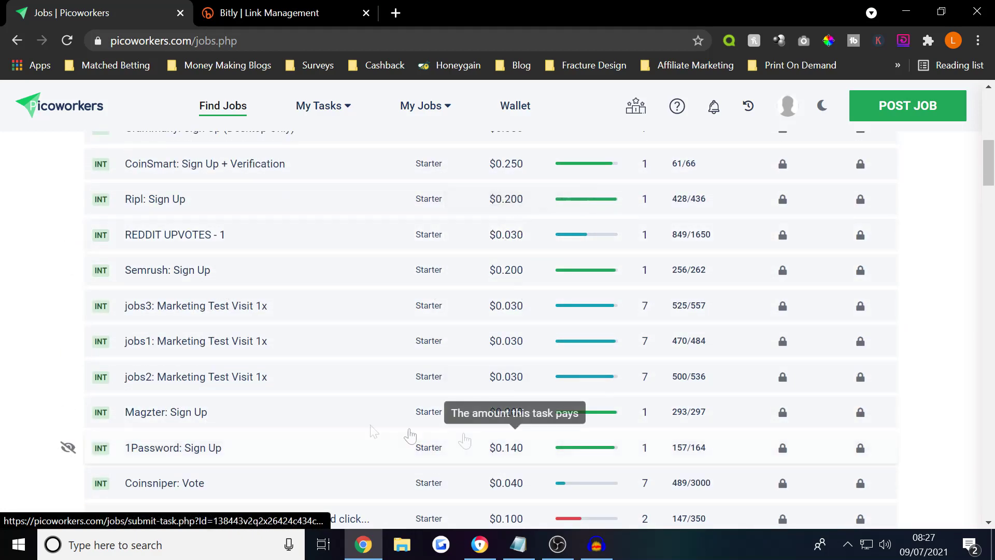
scroll(339, 426, up, 10)
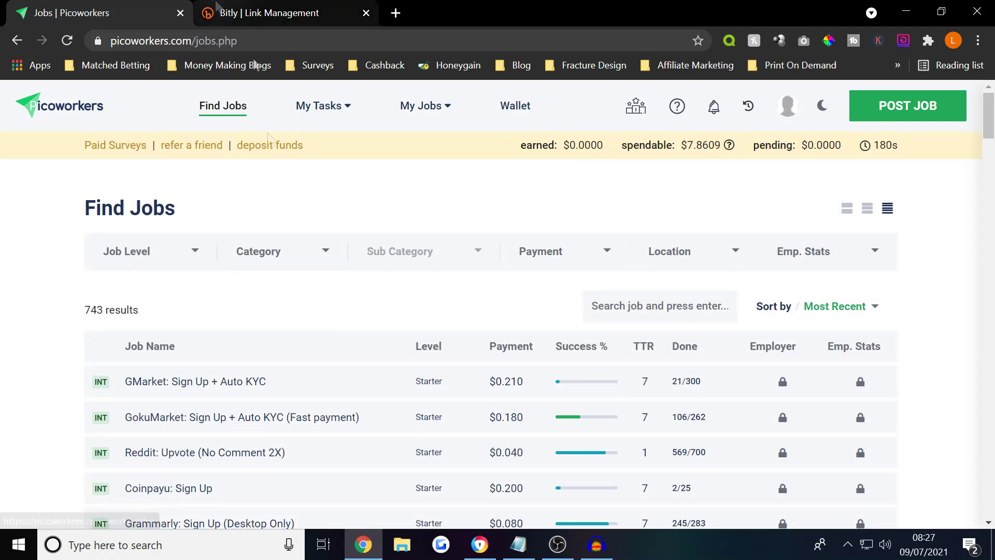
click(236, 8)
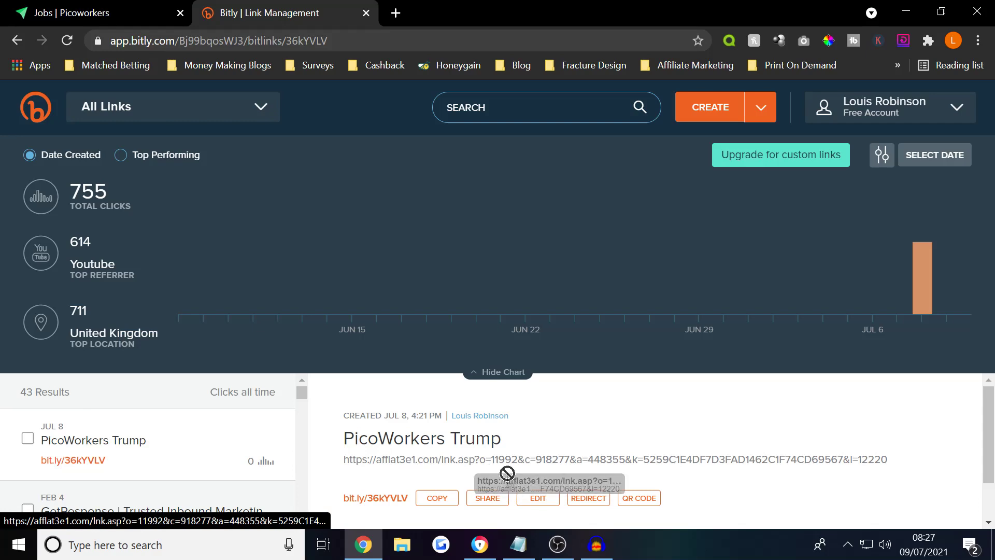
click(132, 13)
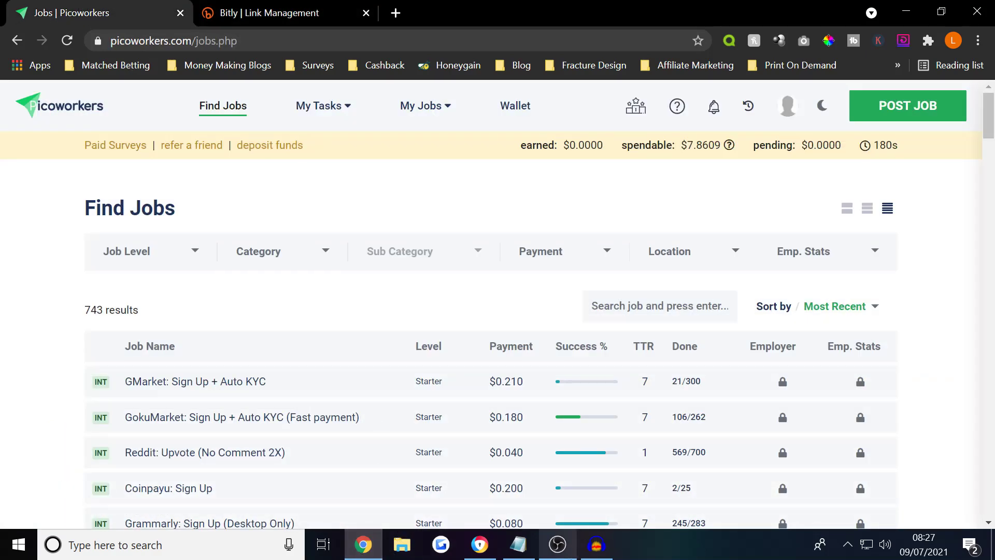
- Switch to MaxBounty and limit the campaign search to the Incentive traffic type only
click(480, 544)
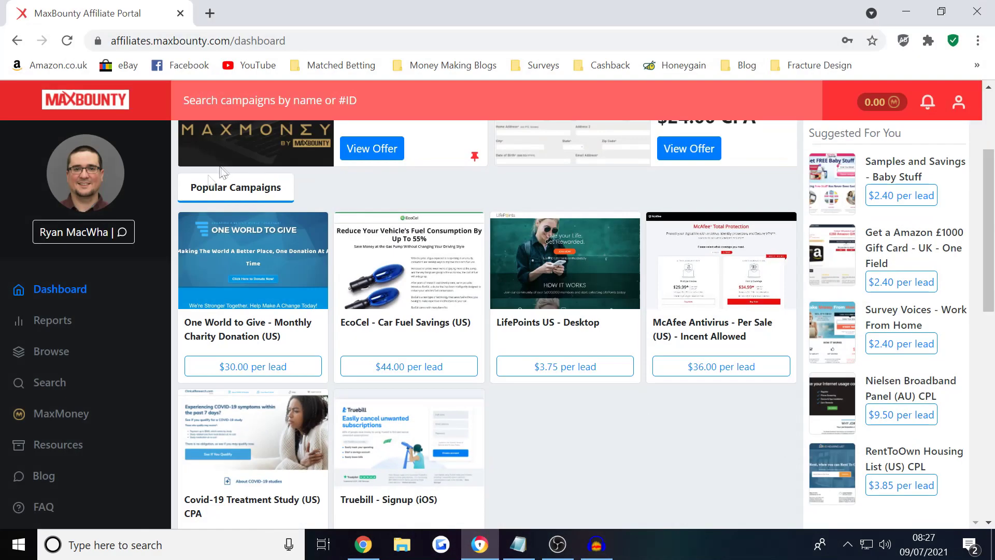
click(32, 381)
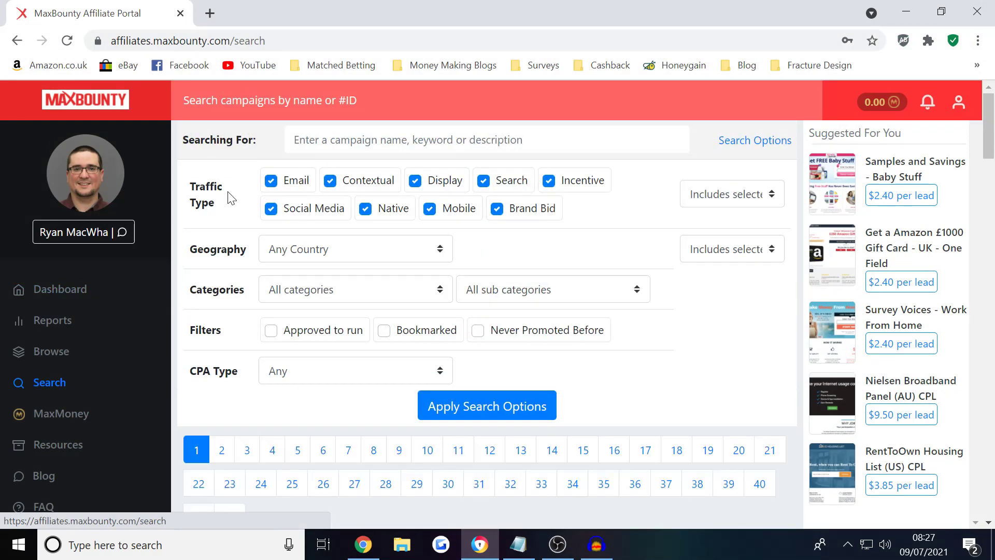
click(272, 181)
click(270, 207)
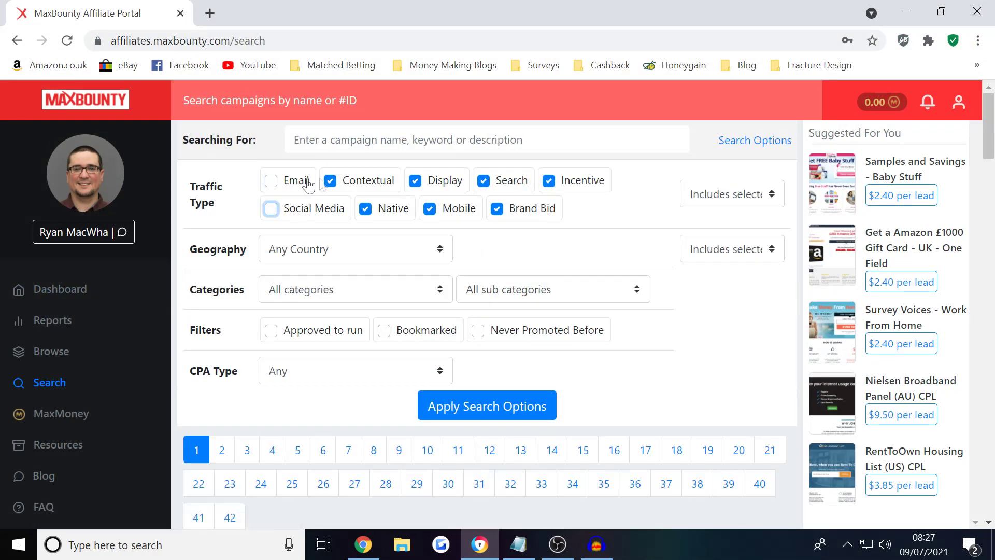
click(330, 182)
click(365, 208)
click(415, 180)
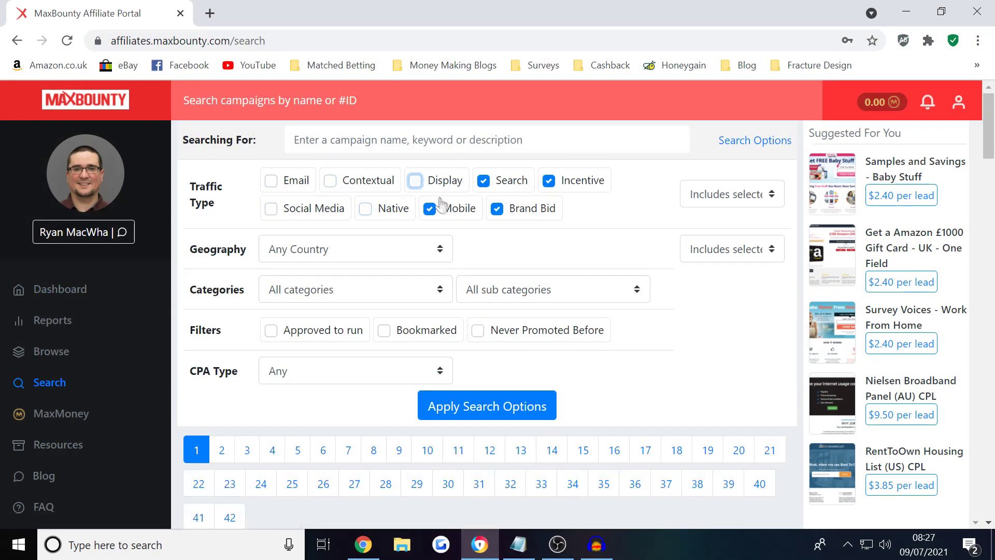
click(430, 213)
click(483, 181)
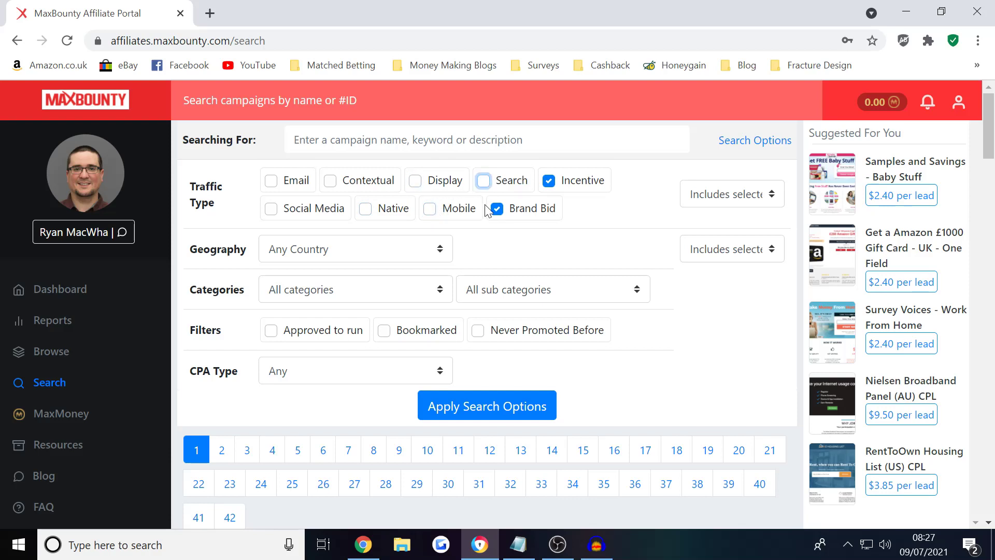
click(496, 209)
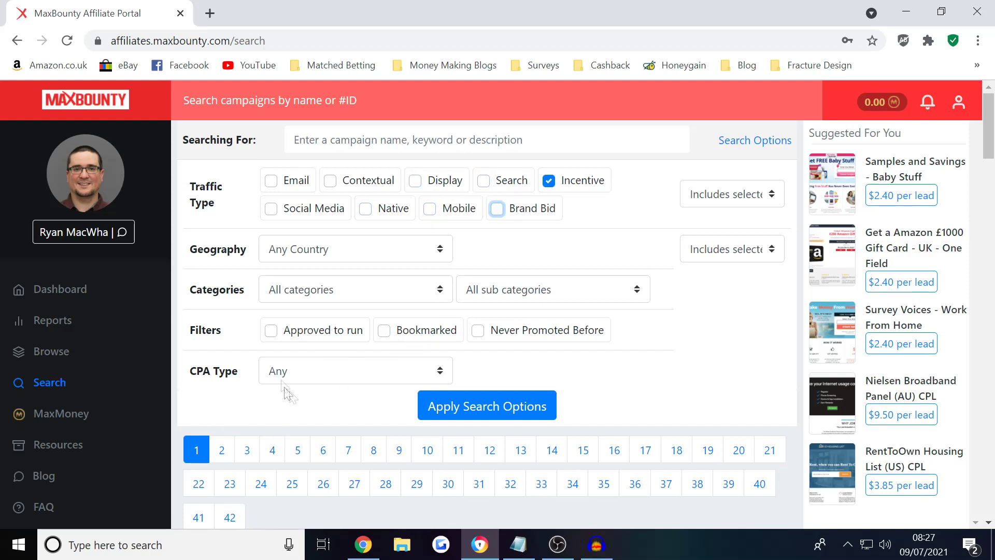
- Filter the campaign search to the Email Submits category and apply the search options
click(318, 300)
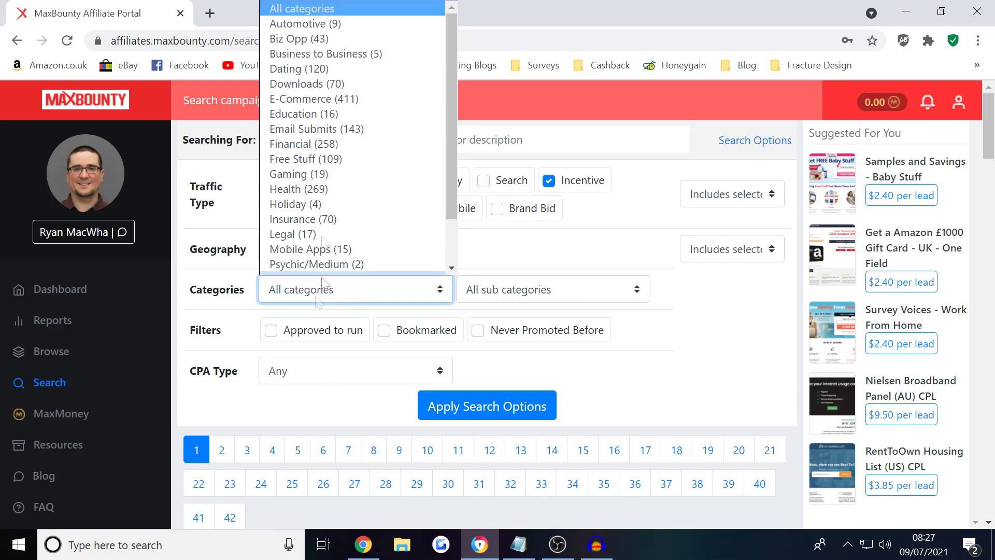
click(311, 118)
click(489, 412)
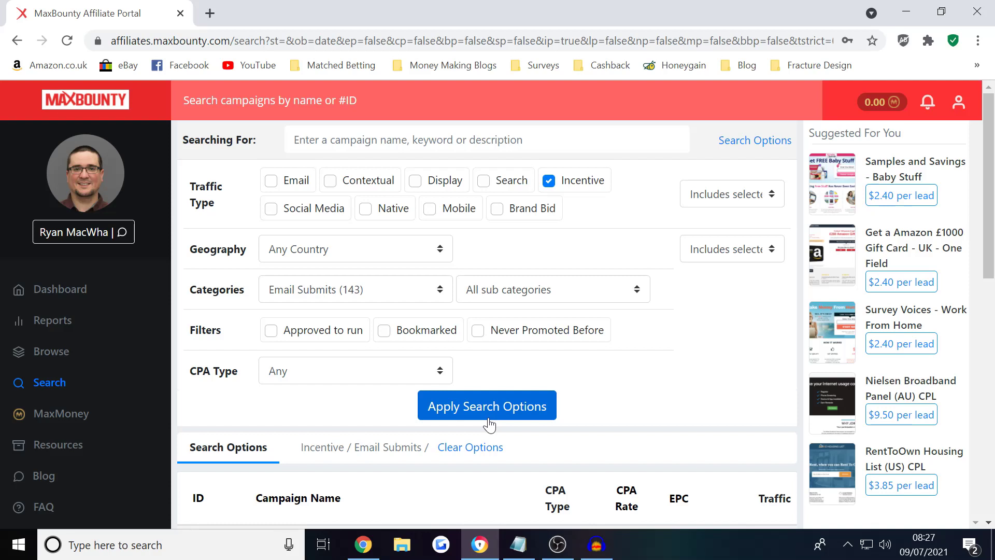
click(488, 412)
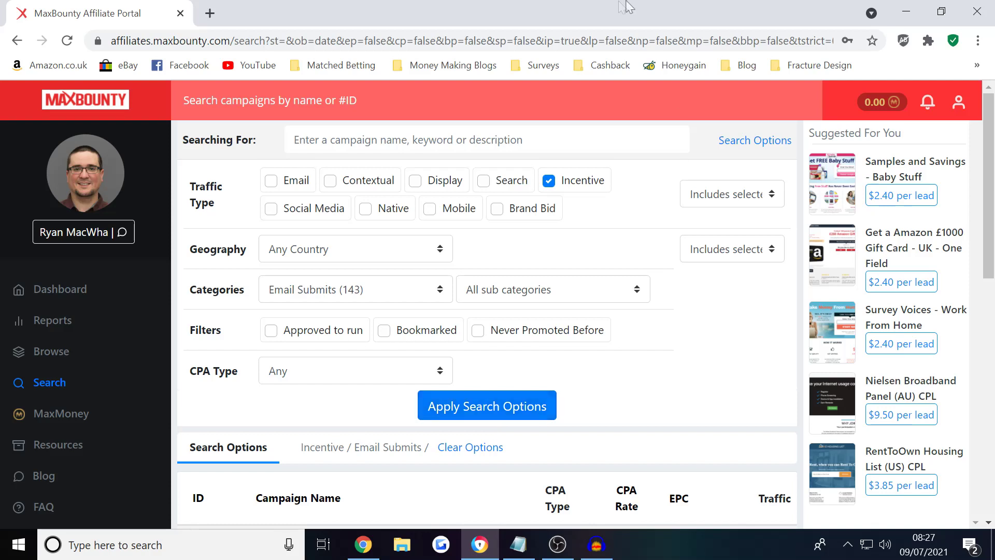
- Open the Super Mario Run - One Field campaign and check its allowed countries and CPA rate
scroll(688, 373, down, 6)
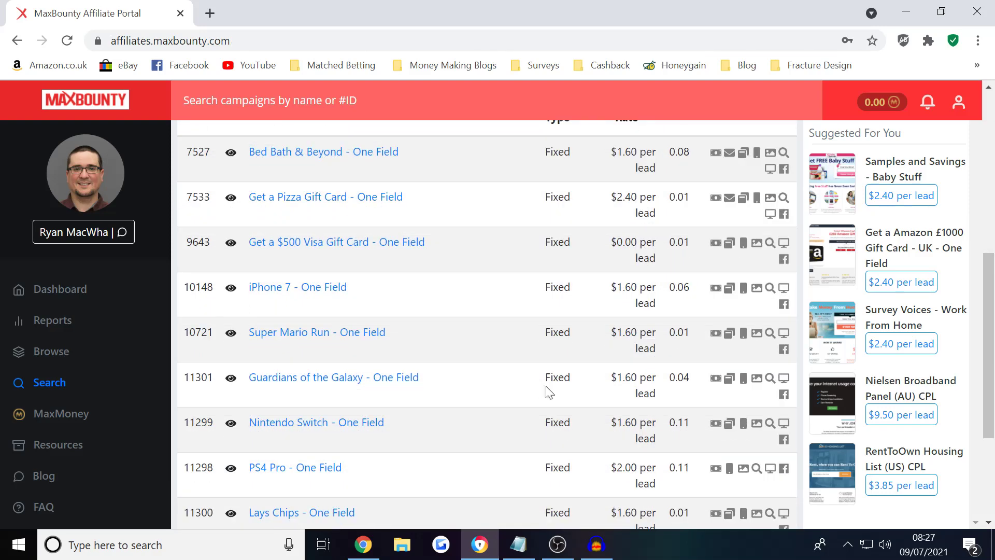
click(351, 339)
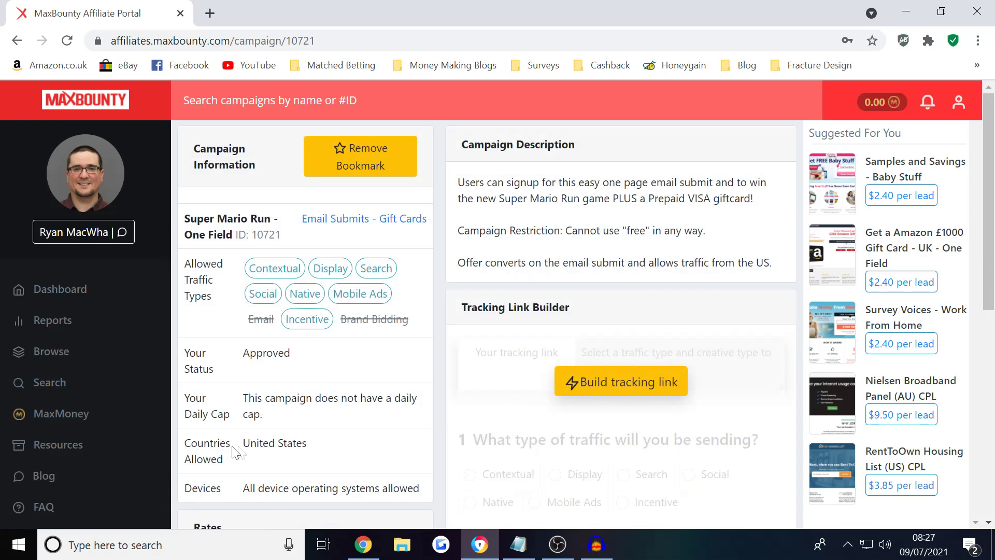
drag(236, 452, 367, 456)
click(367, 456)
scroll(367, 457, down, 5)
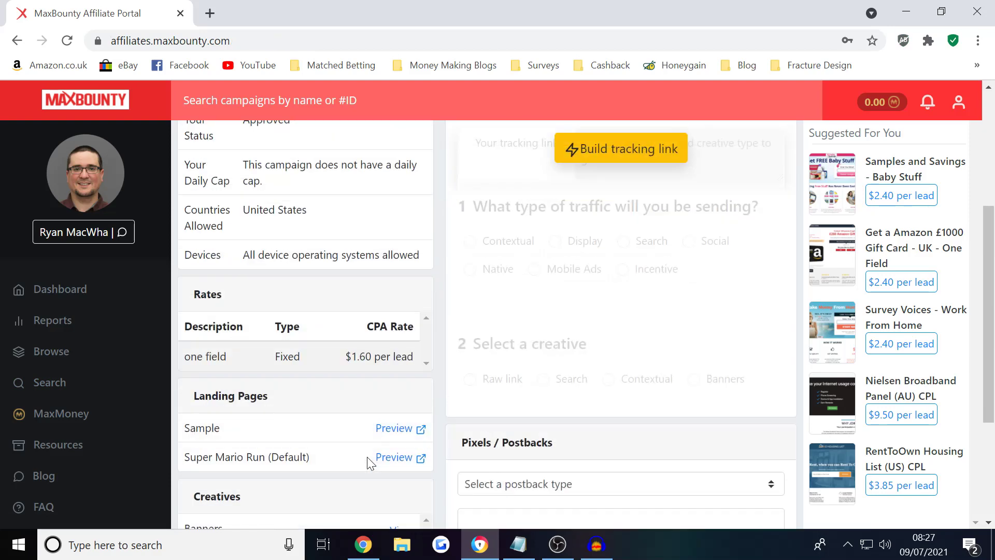
drag(229, 359, 323, 365)
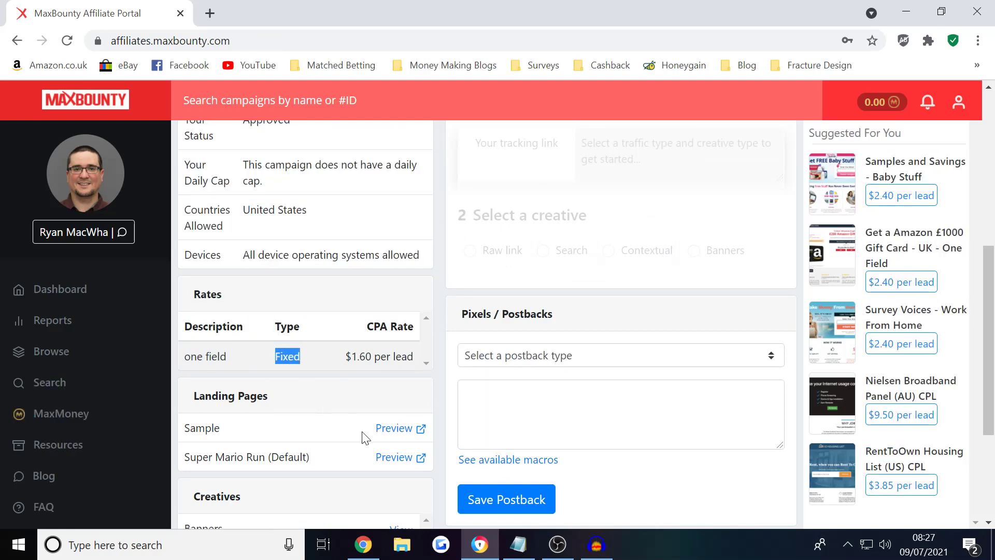
- Read the campaign description's wording restriction and conversion terms
scroll(369, 438, up, 6)
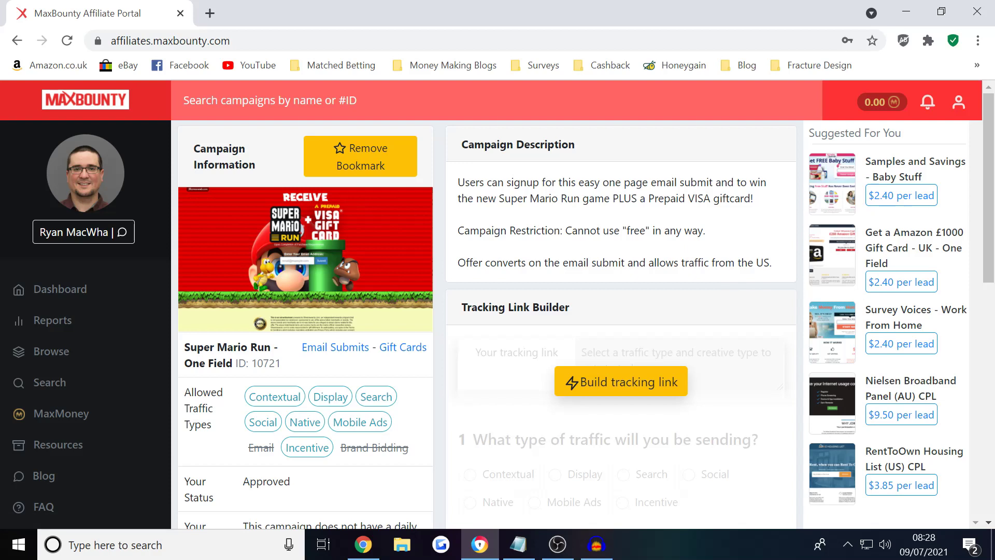
drag(705, 230, 790, 248)
drag(542, 262, 692, 273)
click(582, 275)
drag(548, 262, 736, 272)
click(736, 272)
- Build a tracking link for Incentive traffic with the Raw link creative and copy it
scroll(602, 310, down, 3)
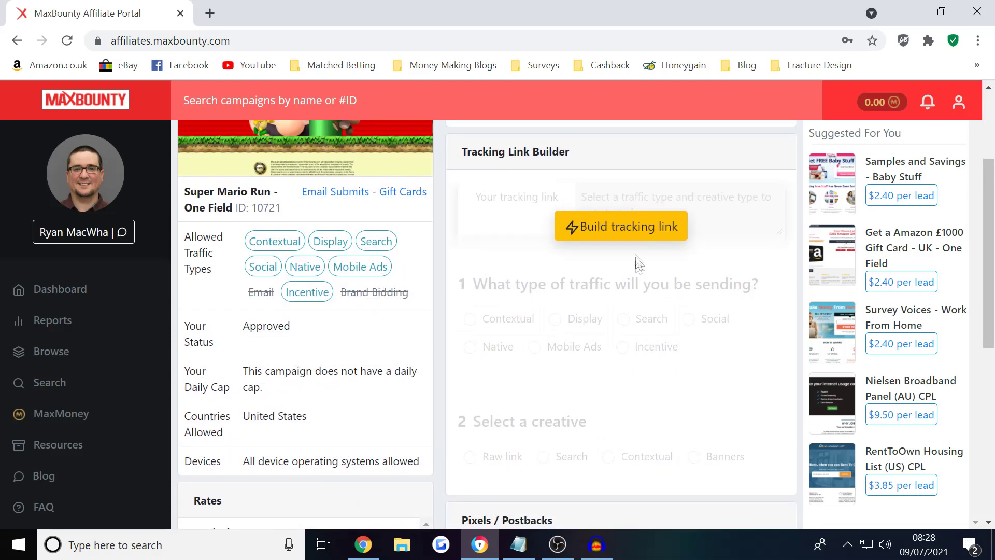
click(638, 236)
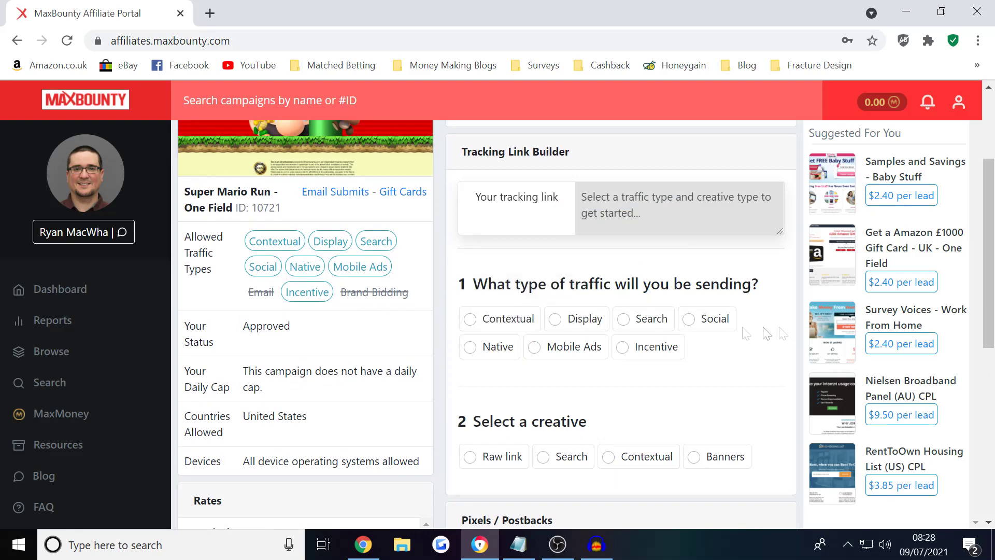
click(655, 358)
scroll(618, 426, down, 2)
click(506, 380)
scroll(631, 390, down, 5)
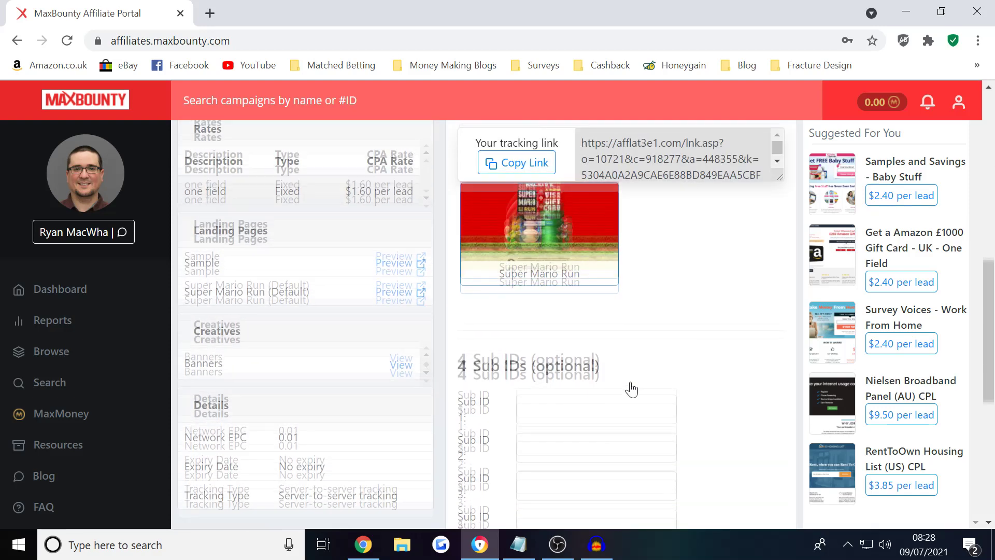
scroll(631, 389, up, 3)
click(515, 163)
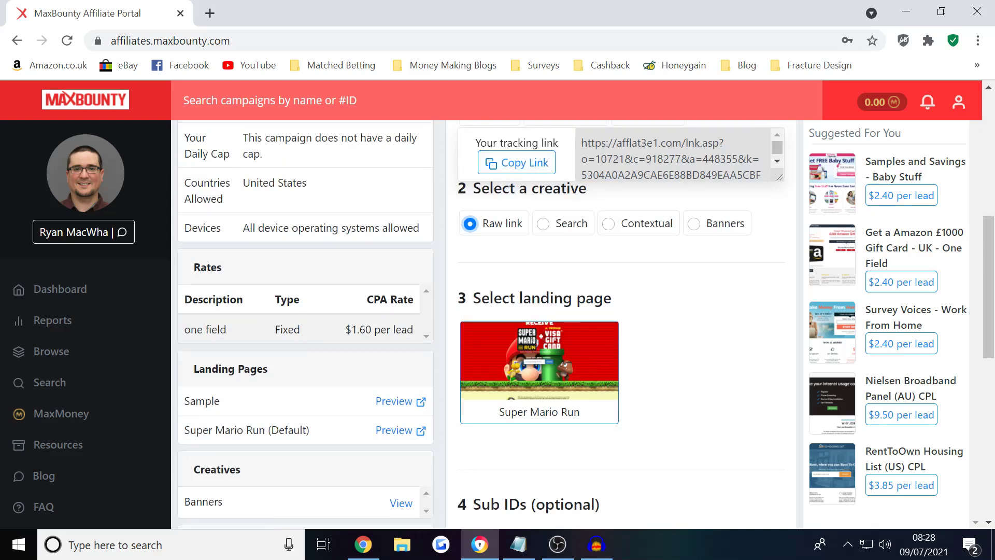
click(515, 163)
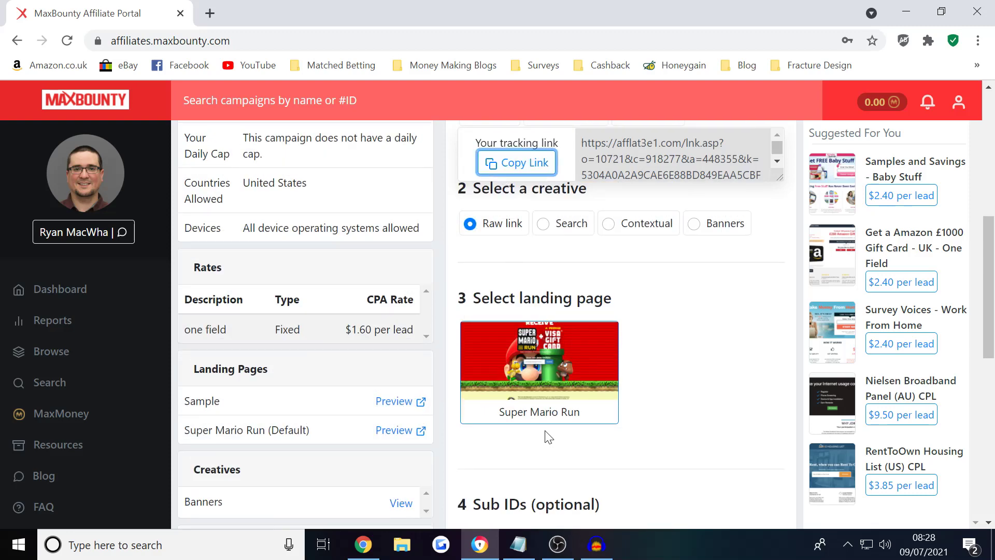
- Switch to Bitly, create a short link from the copied tracking link, and save it with the title Super Mario Run YT
key(alt+Tab)
key(ctrl+Tab)
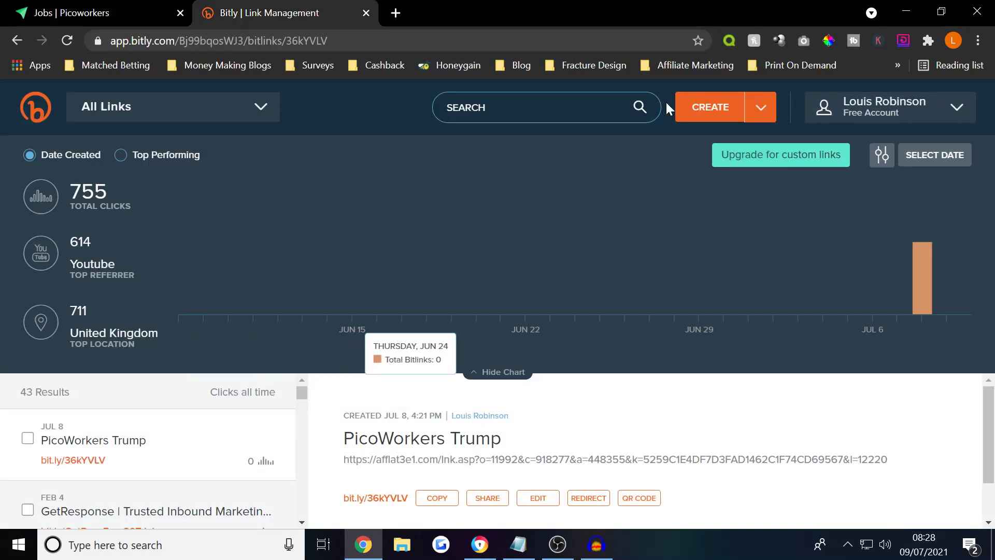
click(713, 107)
key(ctrl+v)
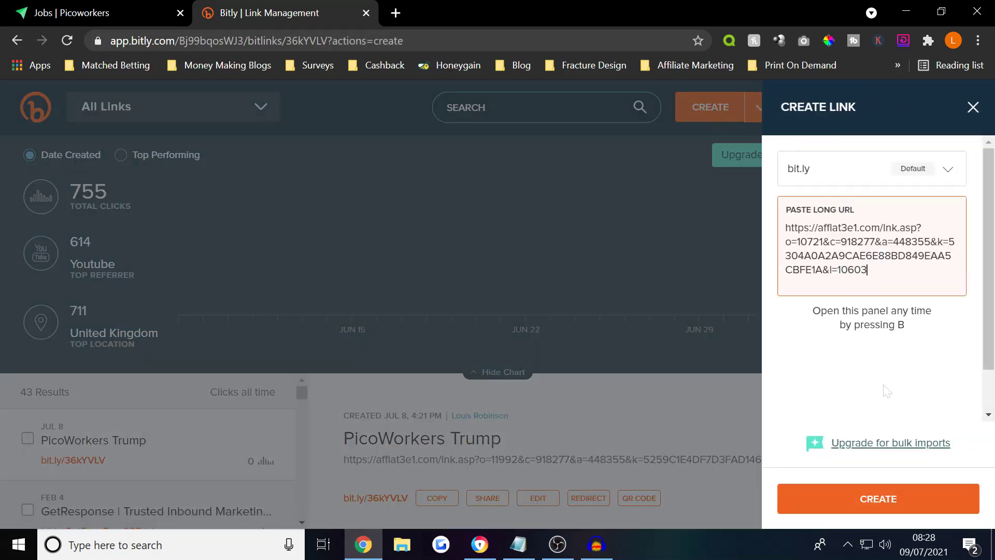
click(881, 498)
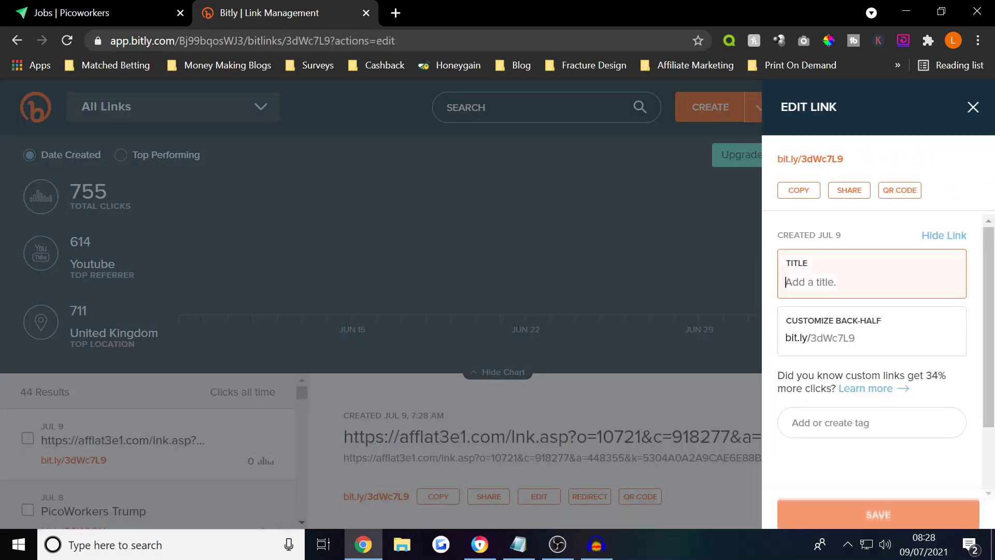
text(Si)
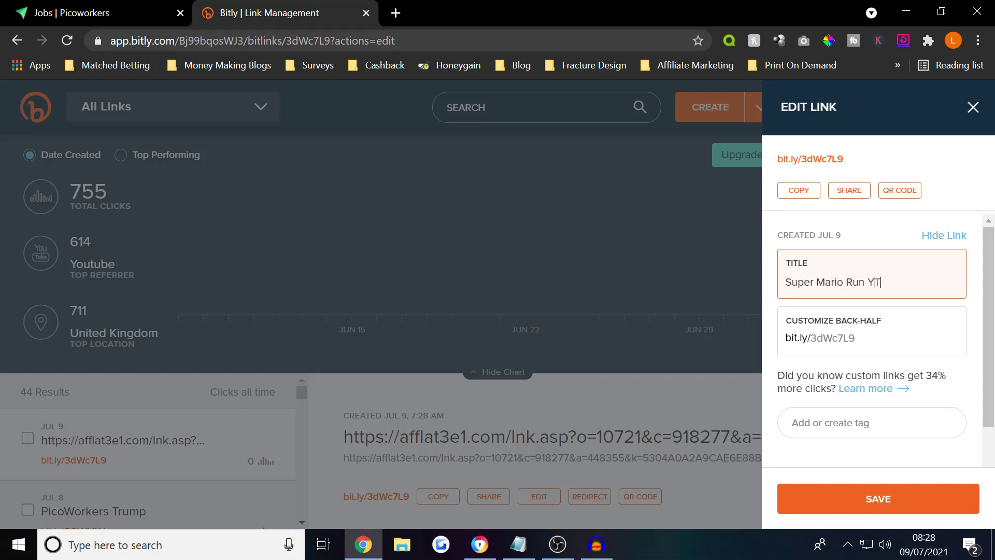
key(Return)
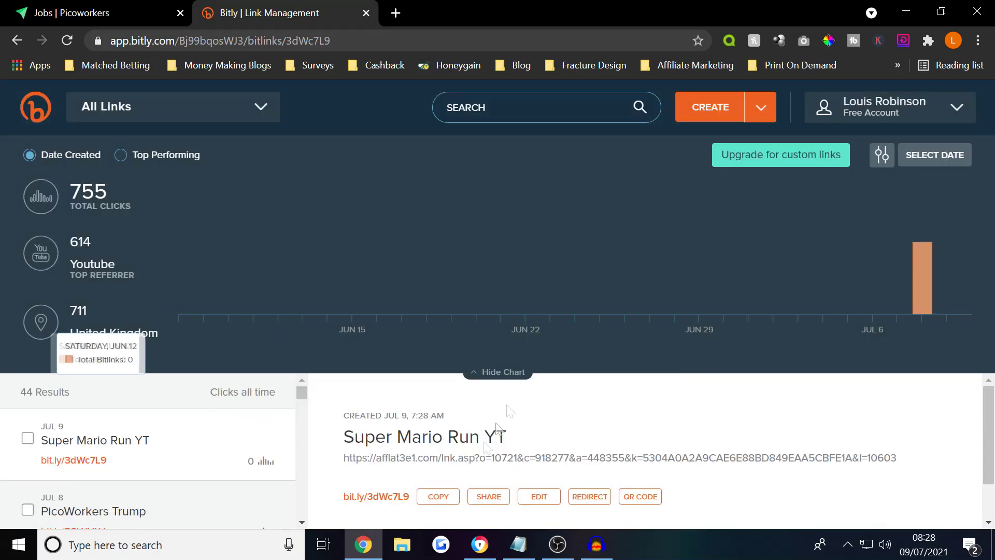
- Copy the Super Mario Run YT short link
scroll(435, 493, down, 1)
scroll(528, 490, up, 1)
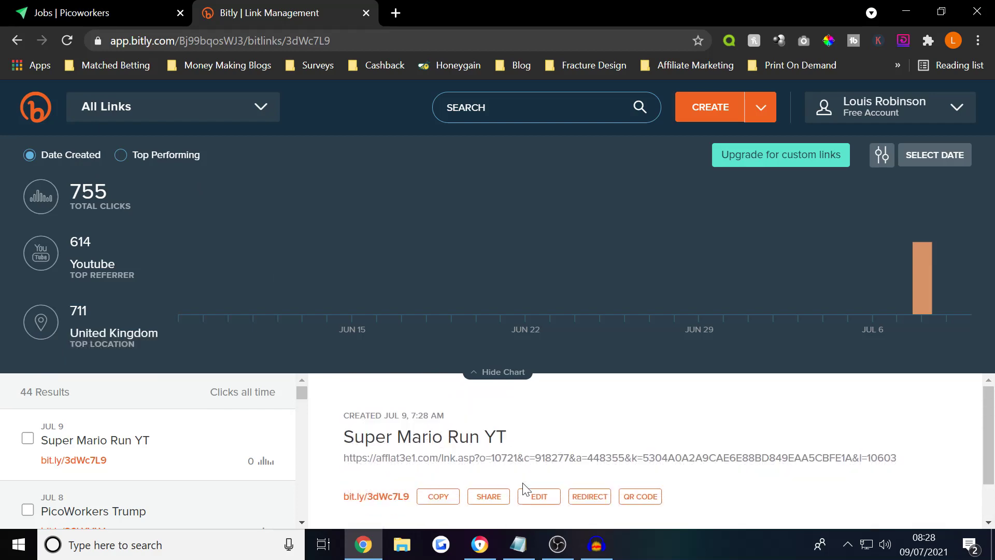
click(448, 499)
- Switch back to Picoworkers, open the wallet's deposit page and look over the available funding methods
click(147, 21)
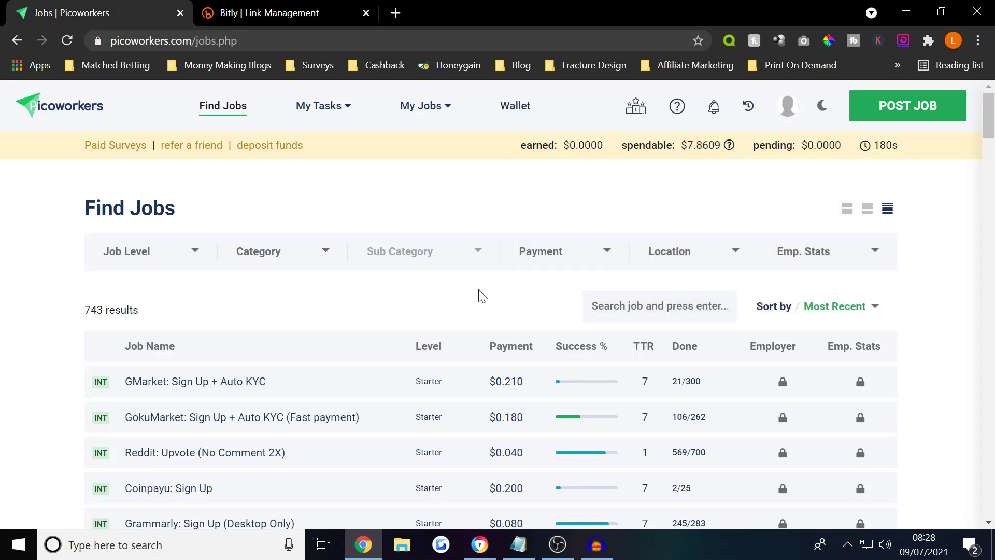
click(276, 154)
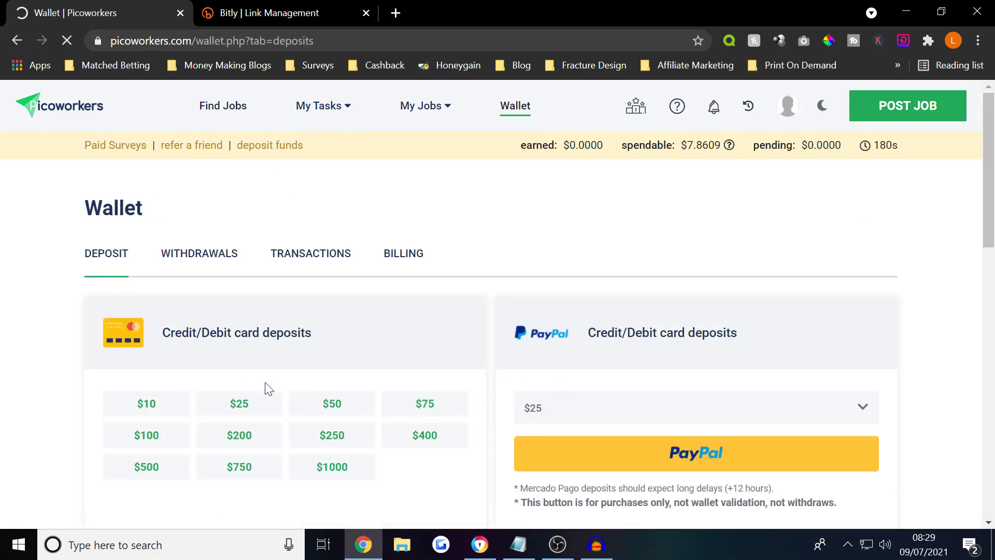
scroll(264, 388, down, 7)
scroll(506, 337, down, 3)
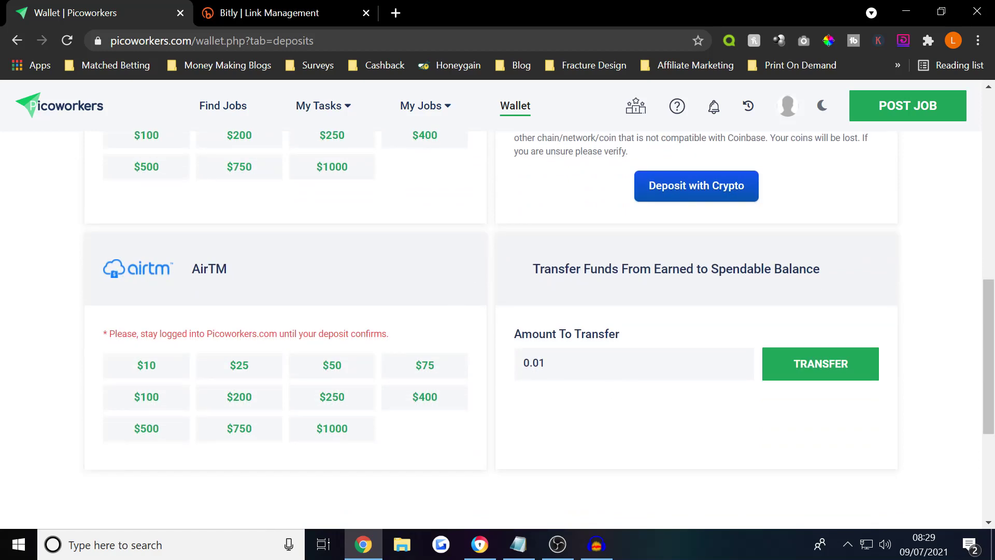
- Examine the wallet's option for transferring funds from the earned to the spendable balance
drag(664, 269, 765, 269)
click(583, 324)
scroll(536, 257, up, 10)
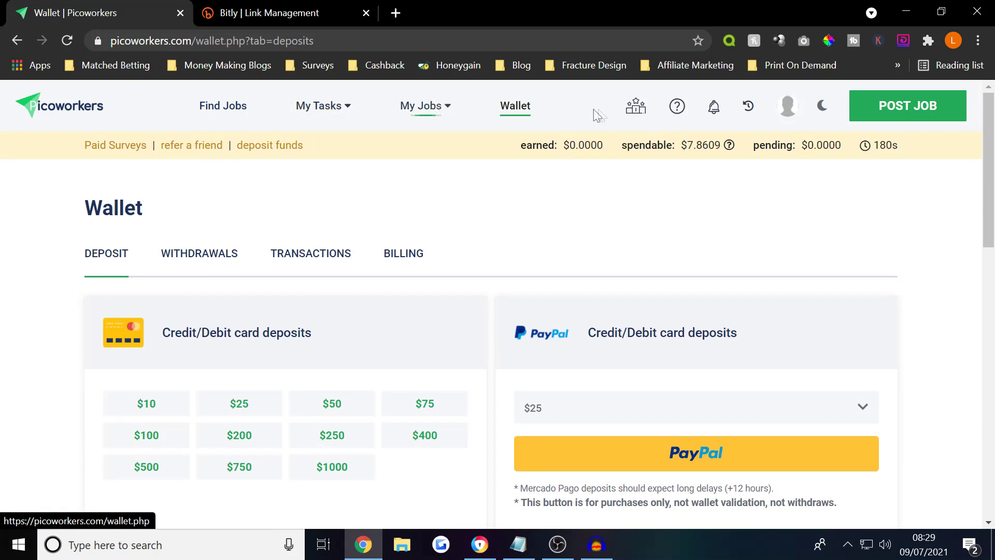
- Start posting a new job and check the countries allowed for the offer on its MaxBounty campaign page
click(907, 106)
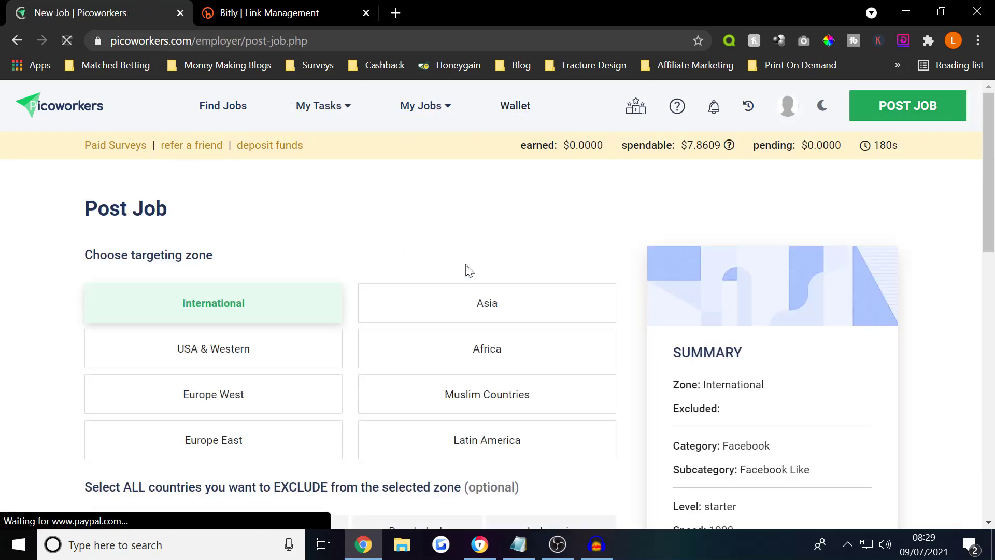
scroll(461, 301, down, 1)
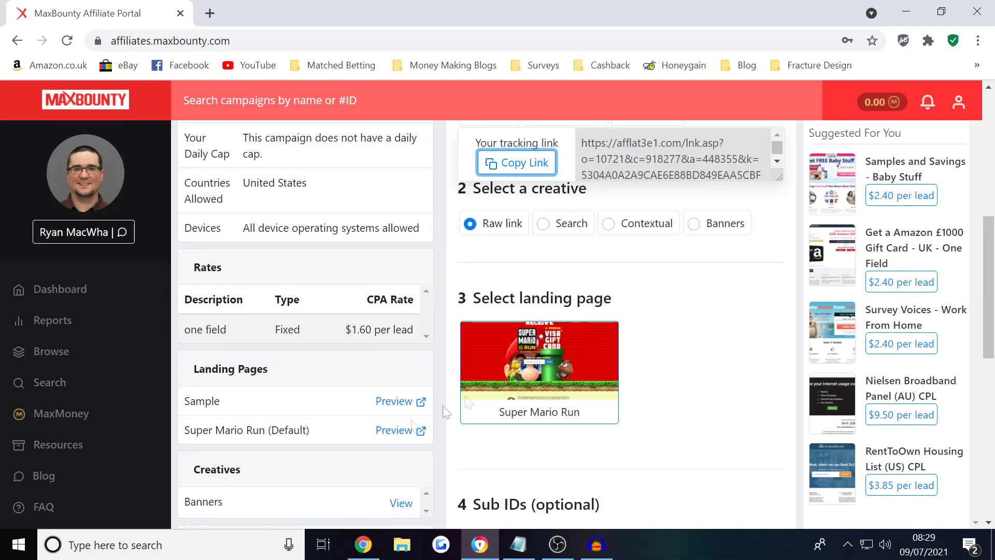
scroll(447, 412, up, 3)
drag(277, 363, 395, 349)
click(398, 352)
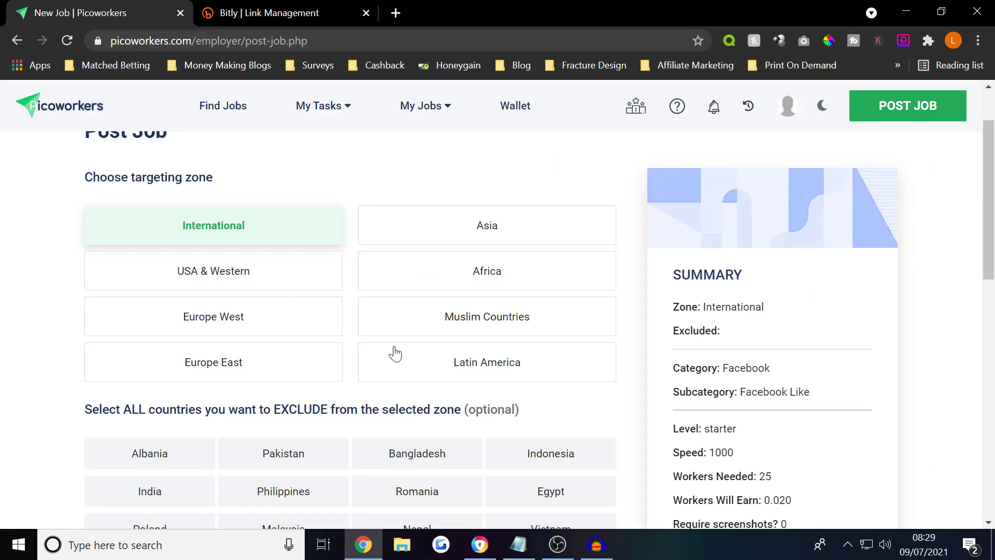
- Target the USA & Western zone, exclude United Kingdom, Canada, Australia and New Zealand, and apply the targeting
click(203, 287)
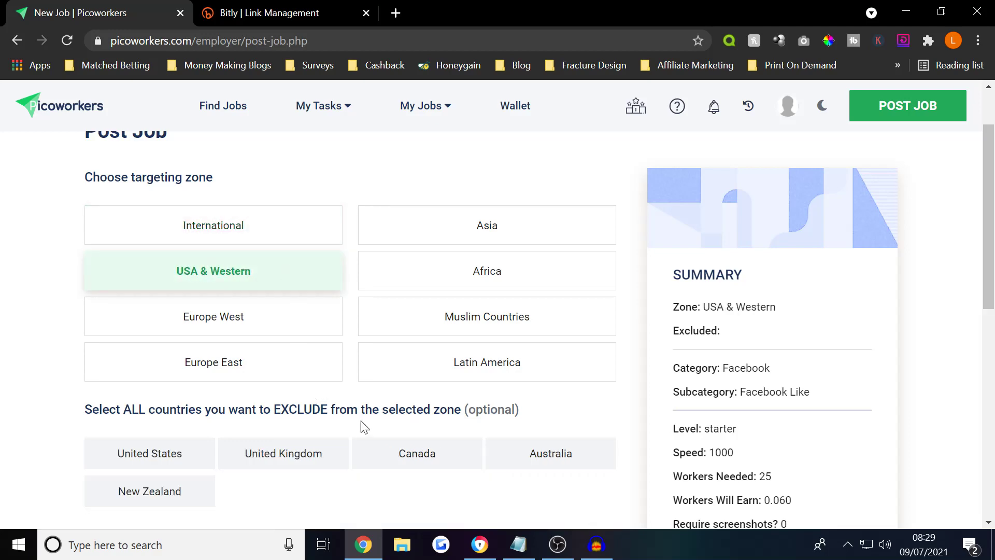
scroll(436, 433, down, 3)
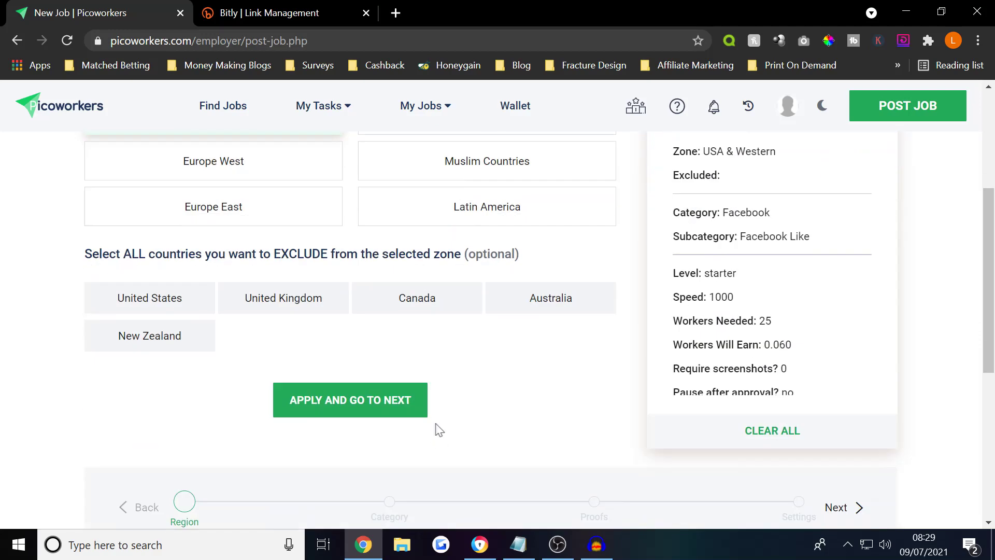
click(332, 303)
click(418, 298)
click(565, 298)
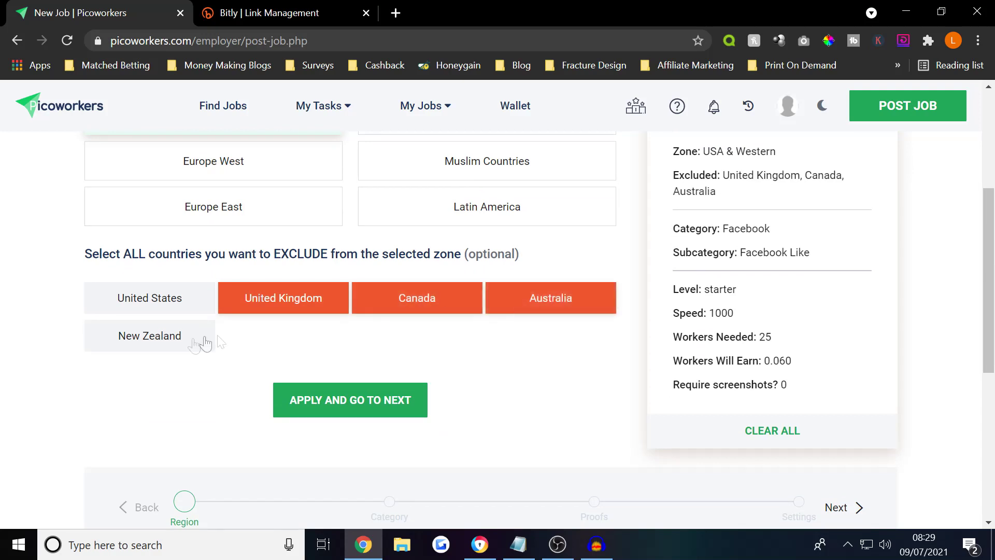
click(197, 338)
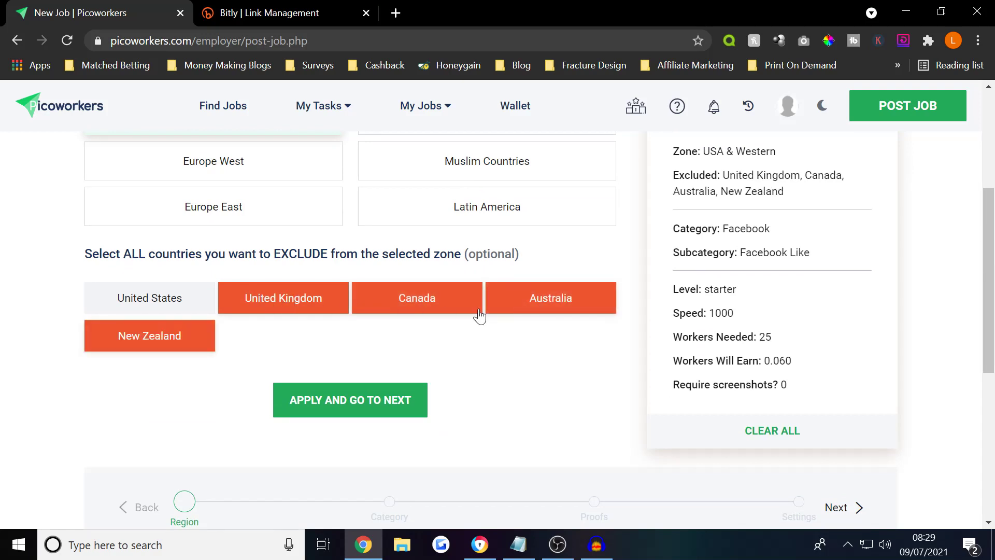
scroll(478, 313, up, 5)
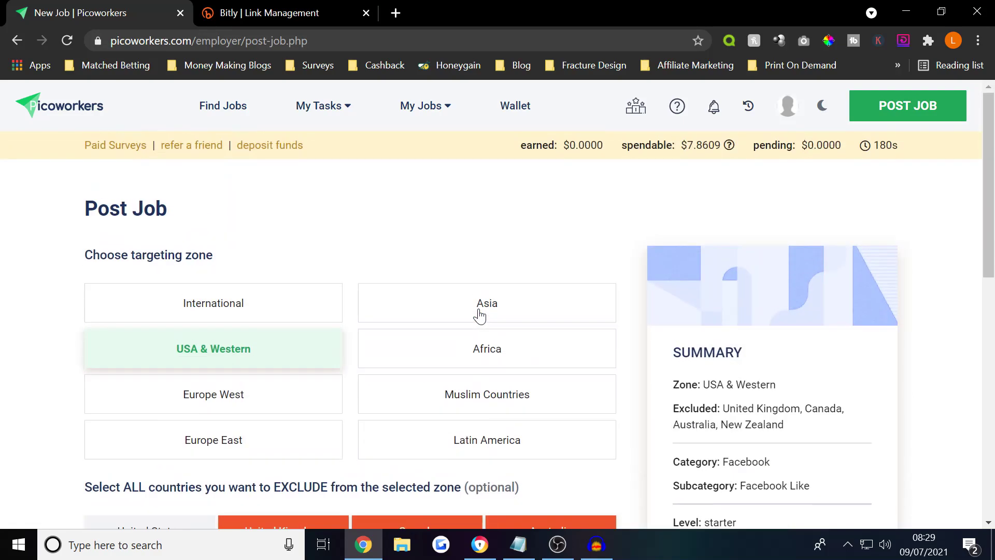
scroll(387, 256, down, 6)
click(348, 322)
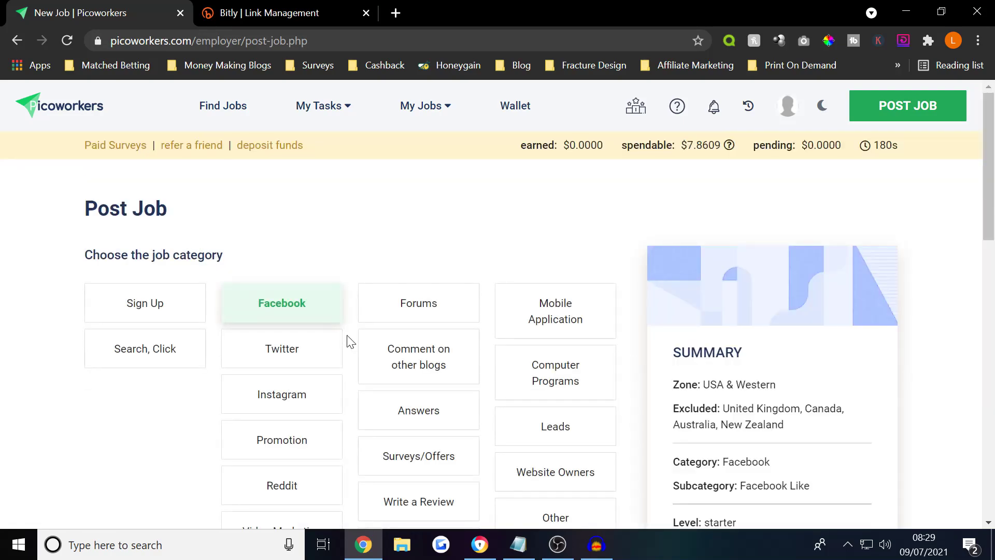
- Set the job category to Sign Up and check the subcategory in the job summary
scroll(349, 340, down, 3)
scroll(215, 193, up, 1)
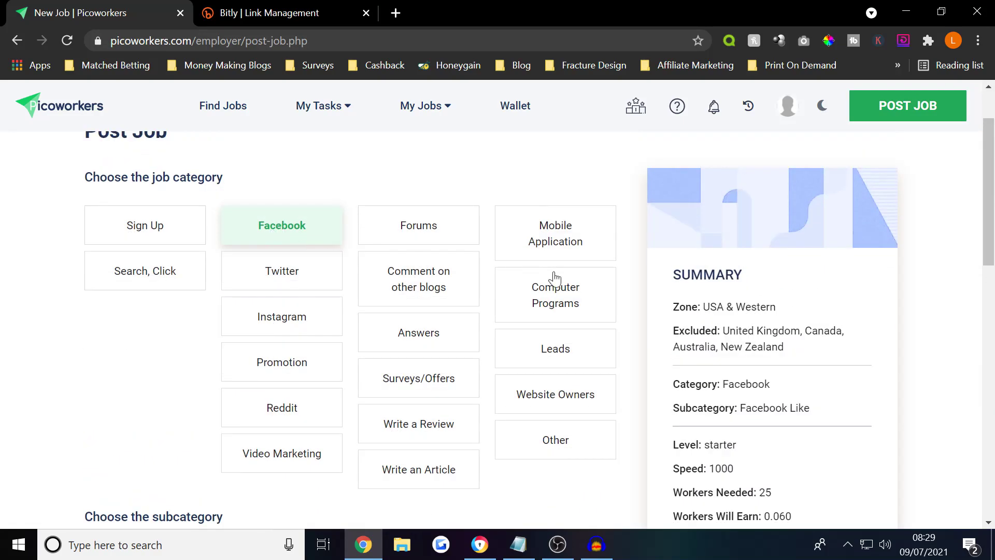
click(170, 232)
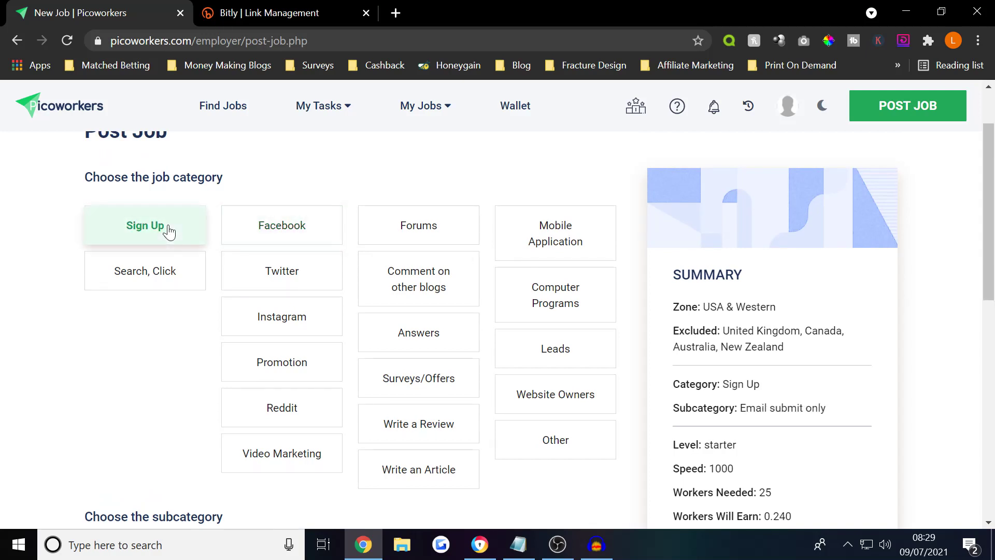
drag(771, 425, 895, 427)
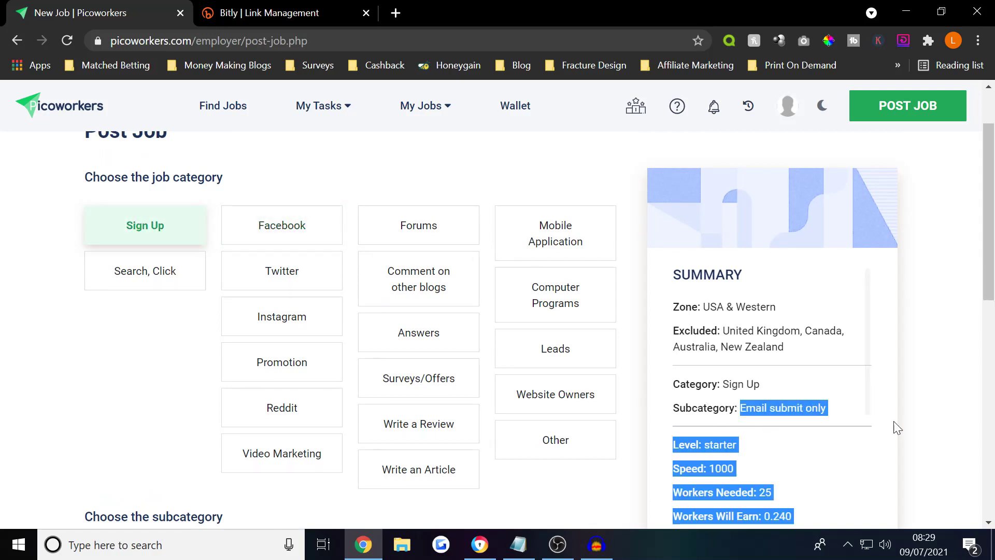
click(801, 426)
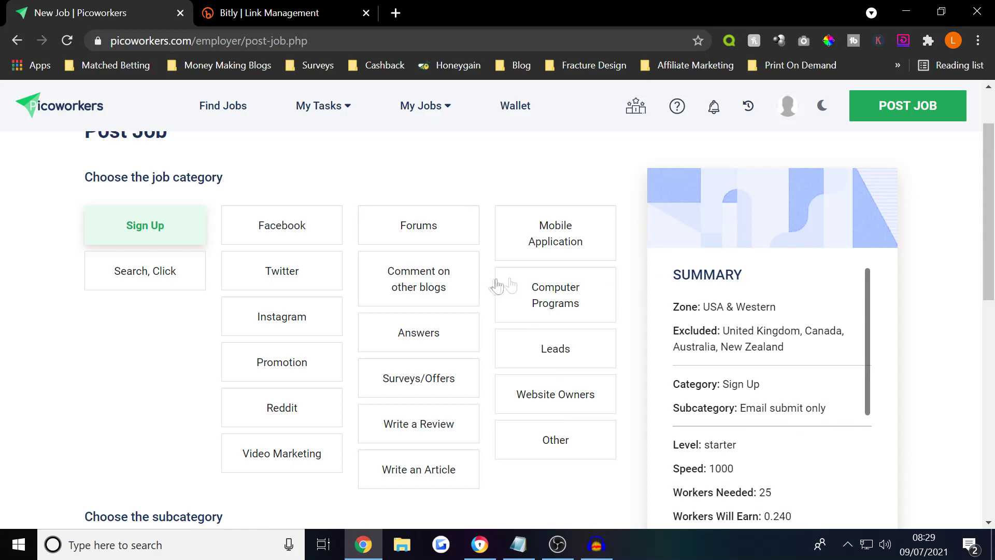
- Switch to MaxBounty and look through the newest campaigns and their per-lead payouts
click(358, 550)
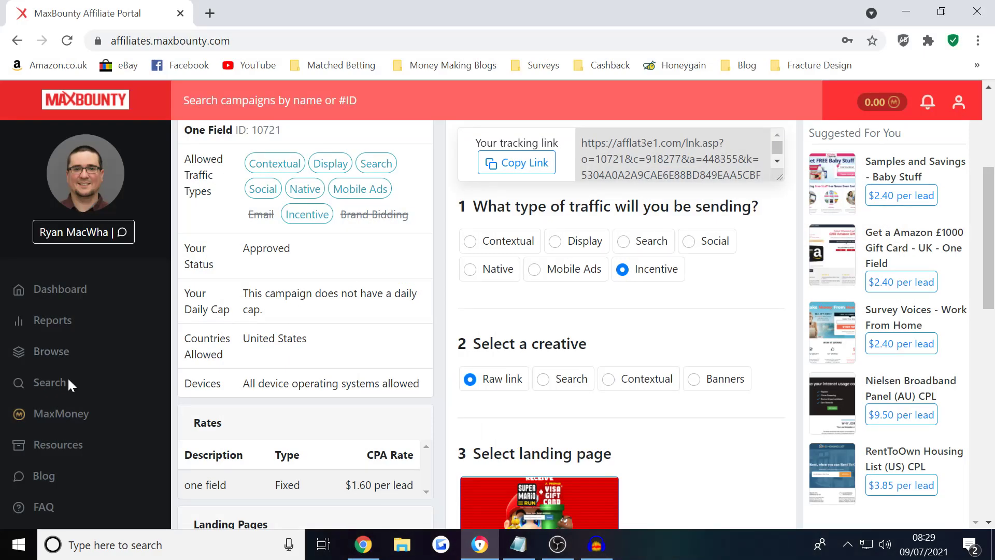
click(65, 355)
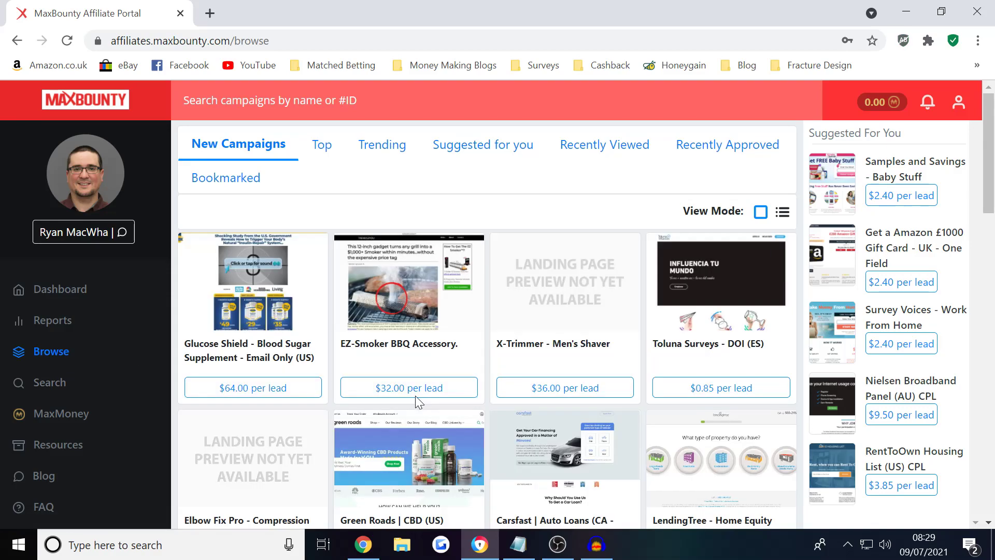
scroll(416, 396, down, 3)
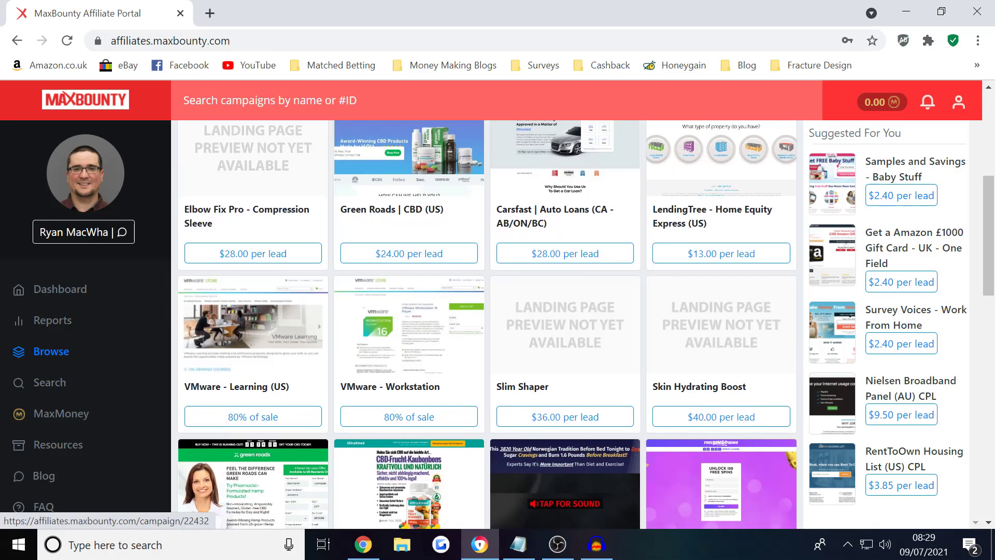
scroll(592, 446, down, 4)
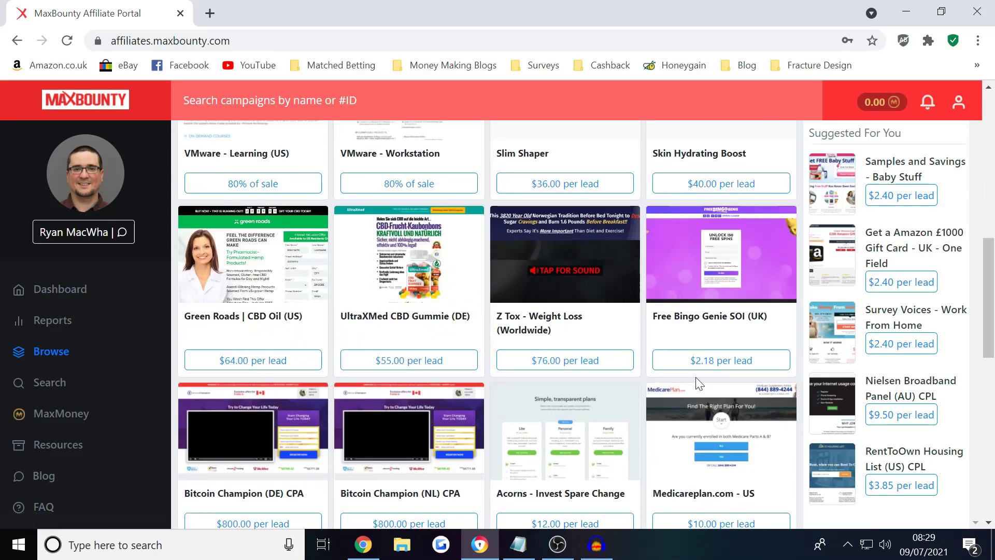
scroll(698, 383, down, 3)
scroll(765, 453, up, 2)
scroll(713, 270, down, 5)
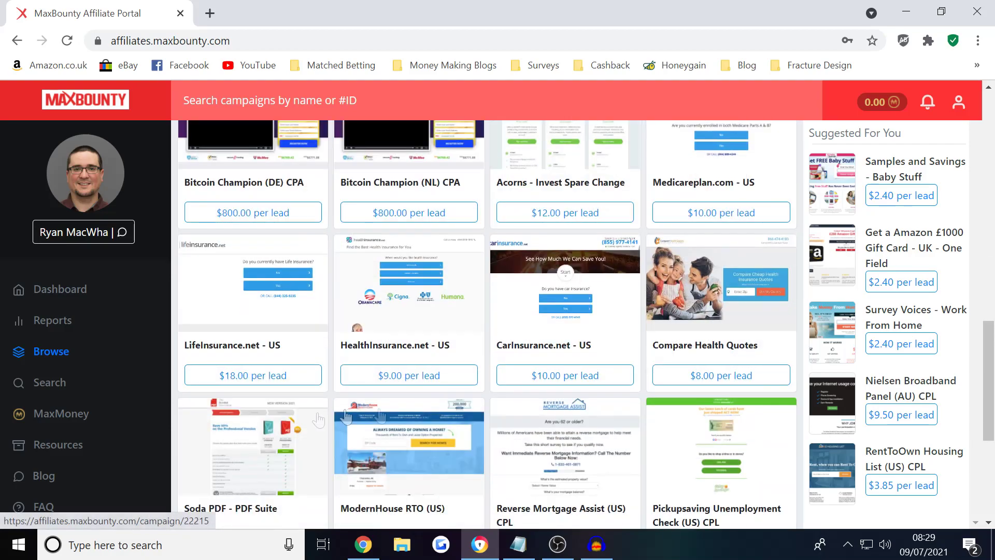
scroll(642, 404, down, 5)
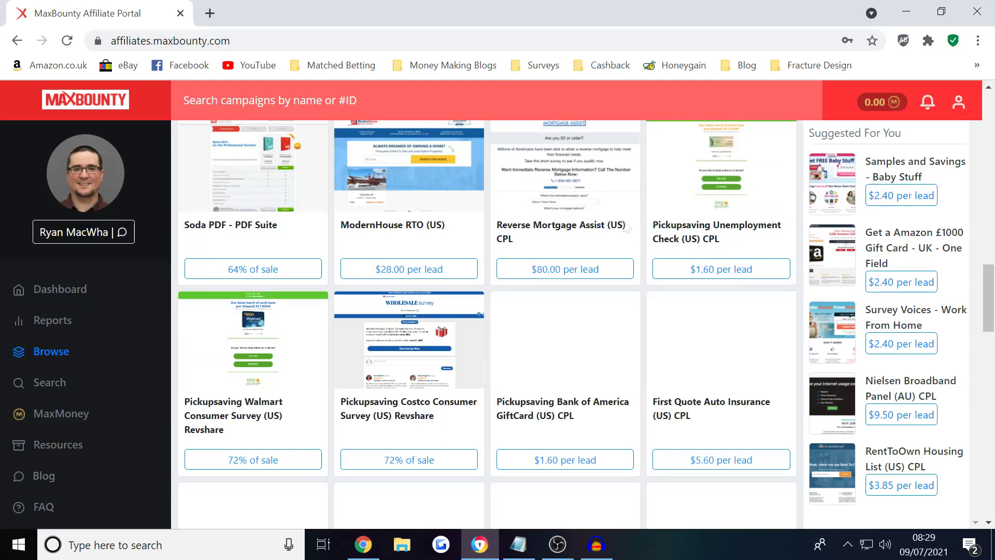
scroll(399, 447, down, 4)
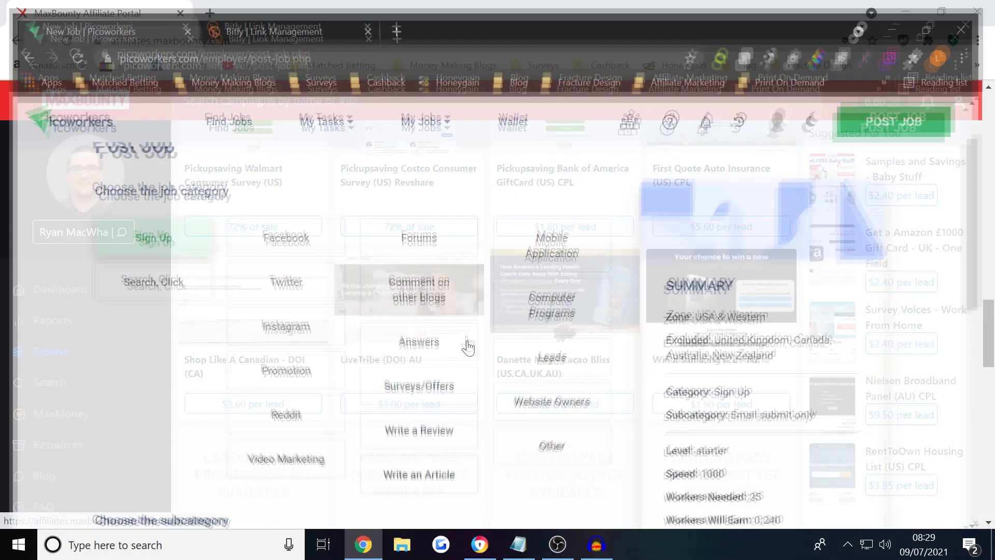
- Return to the Picoworkers job, review the sign-up subcategories and apply Email submit only
scroll(156, 247, down, 5)
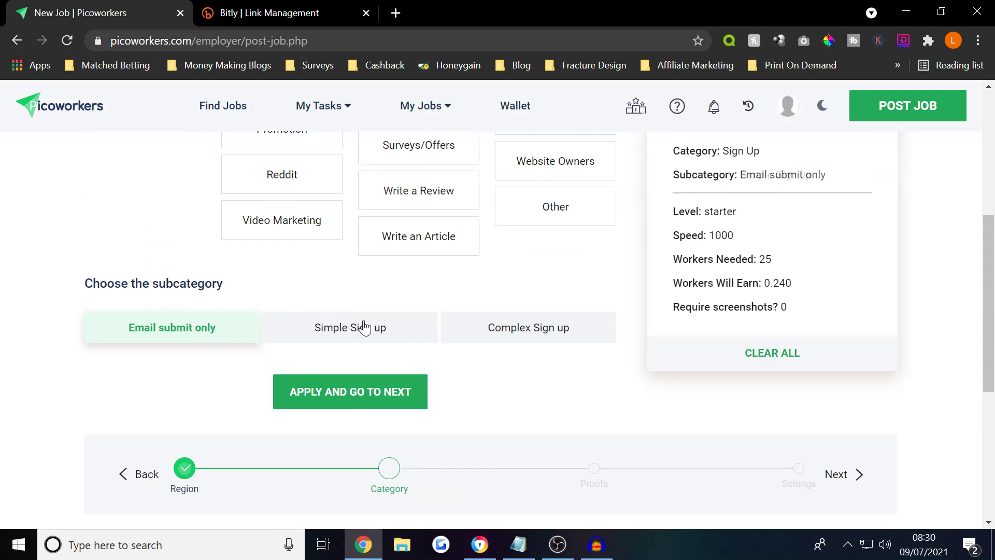
click(363, 328)
scroll(443, 397, down, 2)
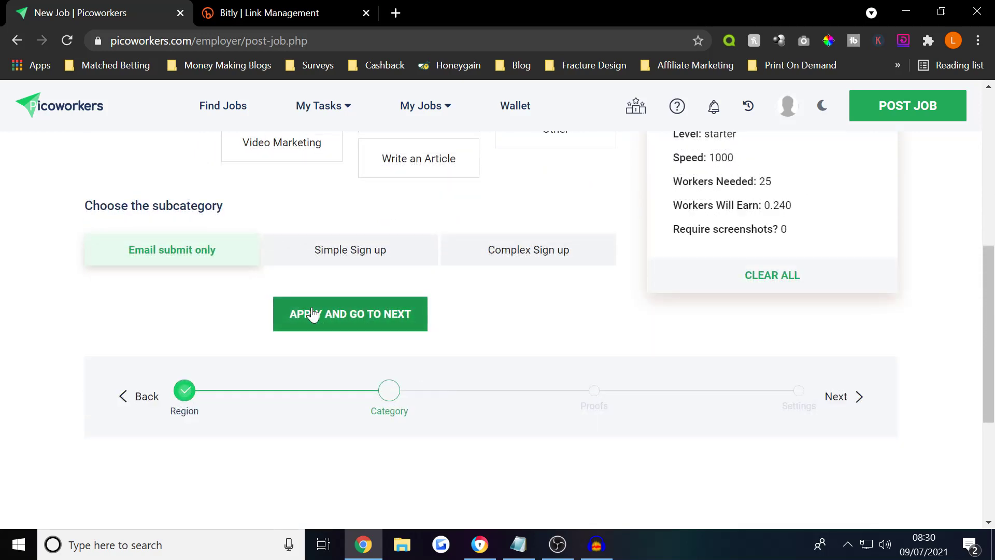
click(311, 314)
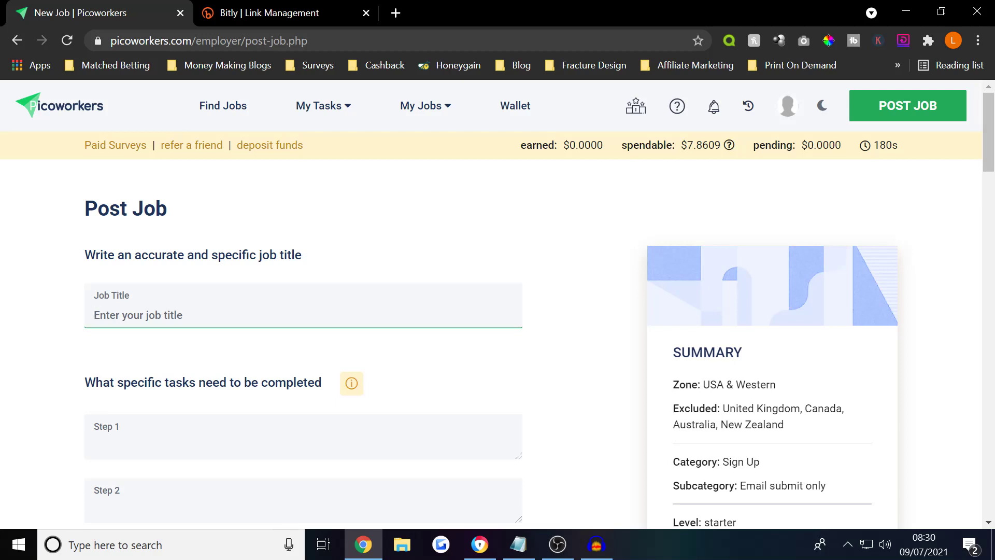
- Title the job "Simple Quick Email Submit" and begin task step 1 with "Click this link:"
text(Simple Quick Email Submit)
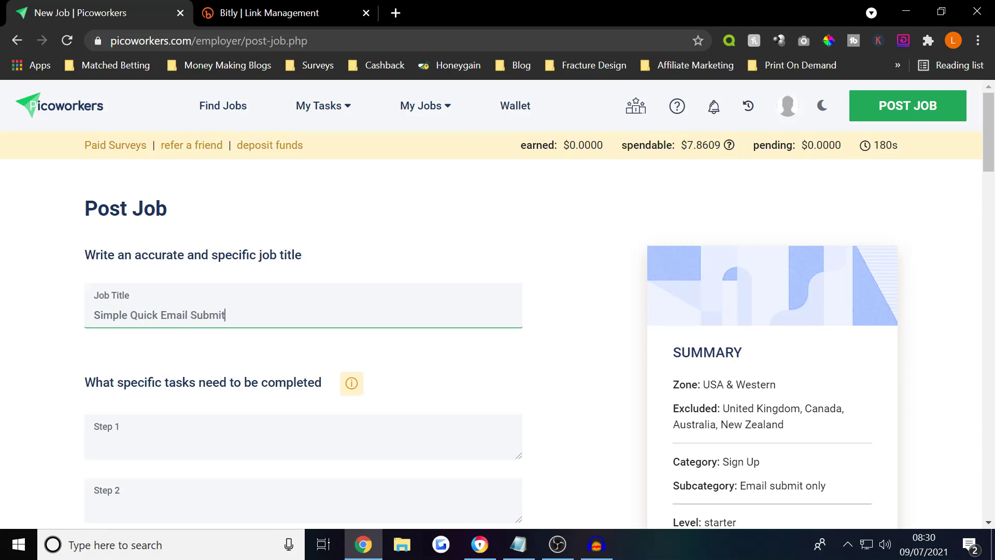
scroll(175, 112, down, 4)
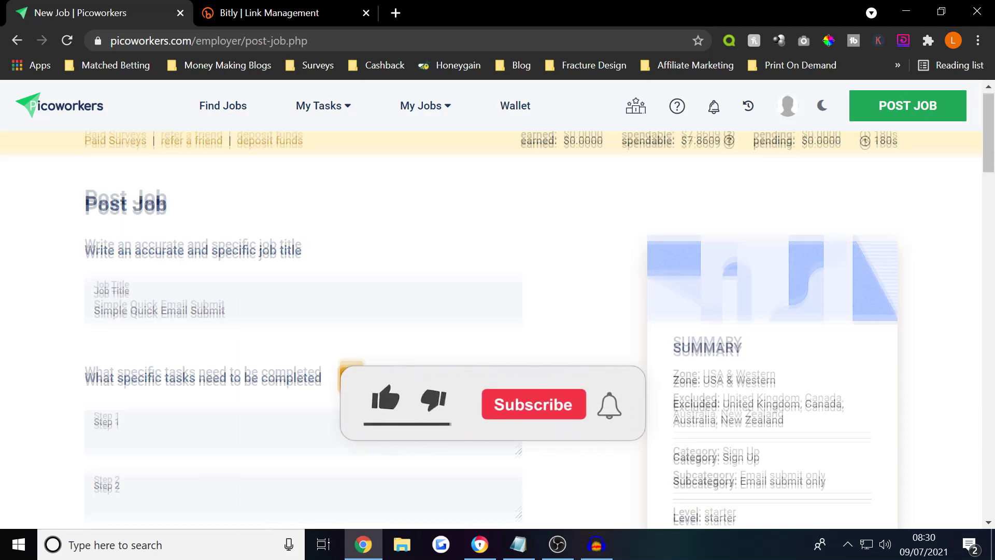
click(166, 207)
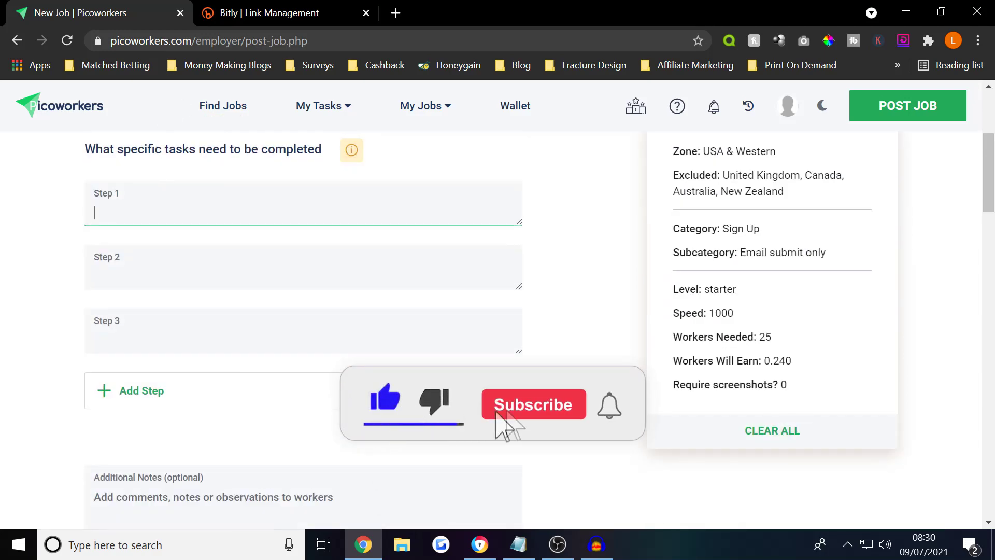
text(Click this link:)
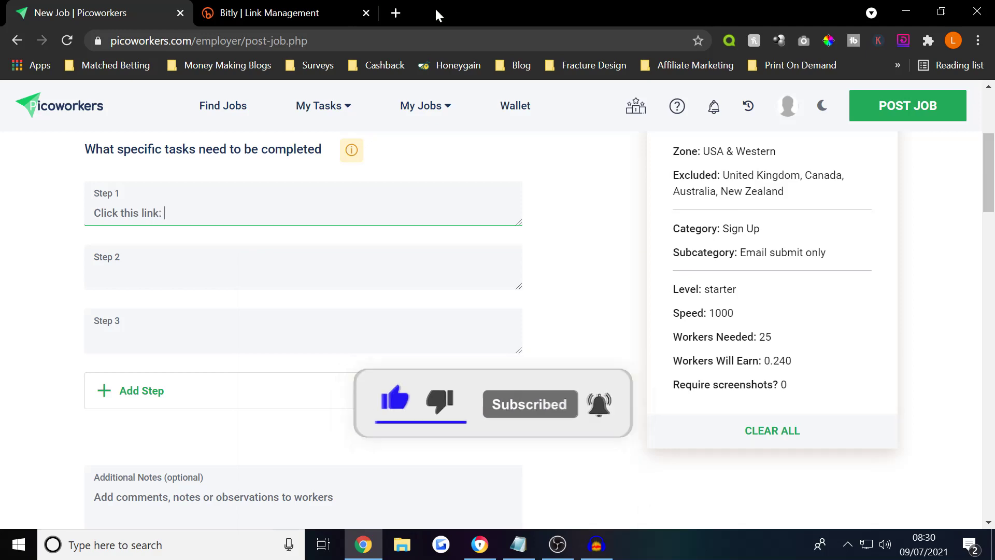
- Copy the Super Mario Run YT short link from Bitly and add it to step 1 of the Picoworkers job
click(280, 13)
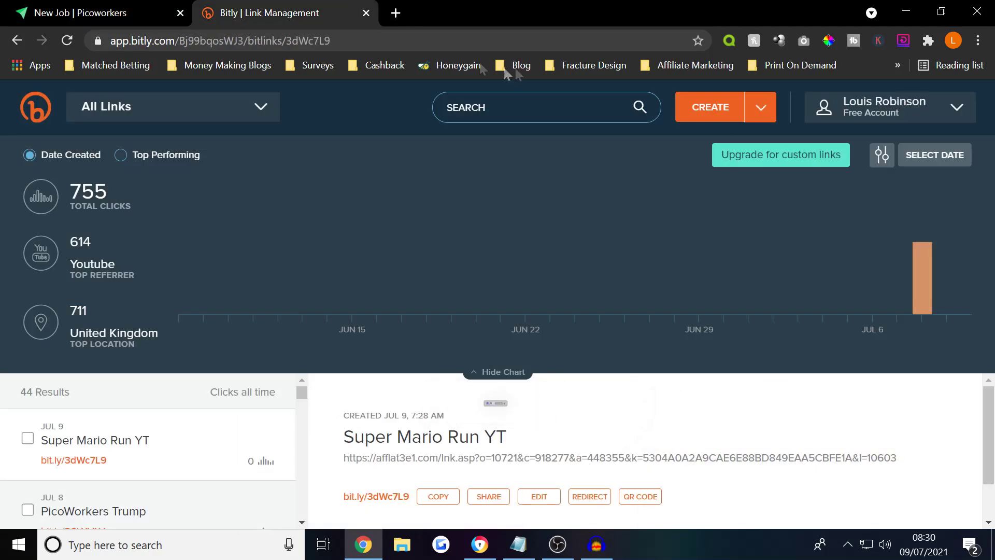
scroll(456, 462, down, 1)
click(446, 446)
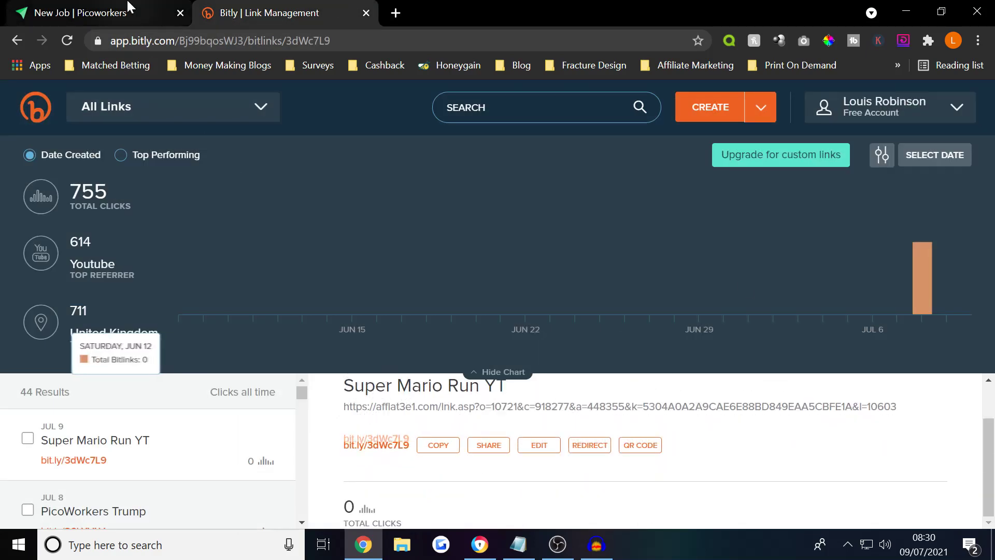
click(104, 13)
key(ctrl+v)
- Write task step 2 as "Enter email & Sign up" and step 3 as "Screenshot when finished"
click(227, 269)
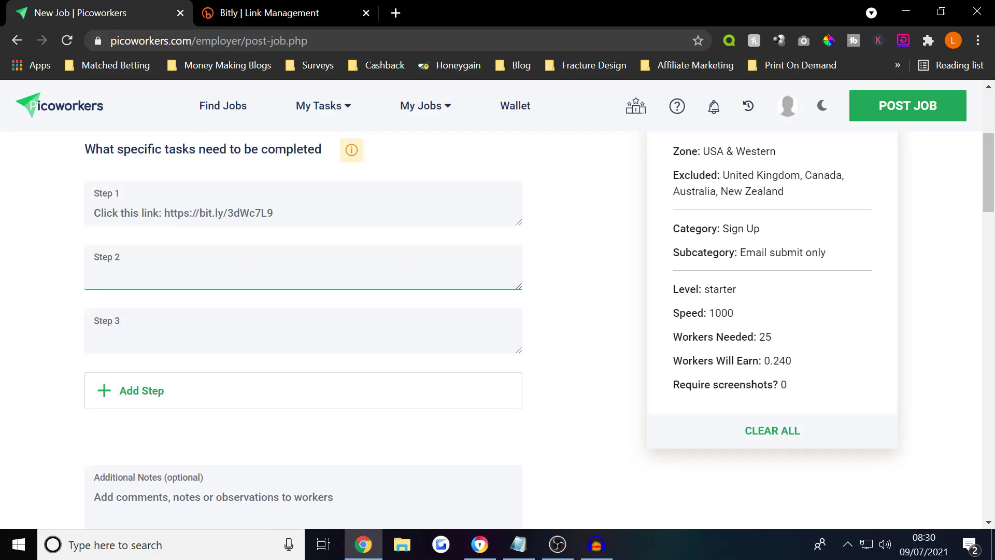
text(Enter email & Sign up)
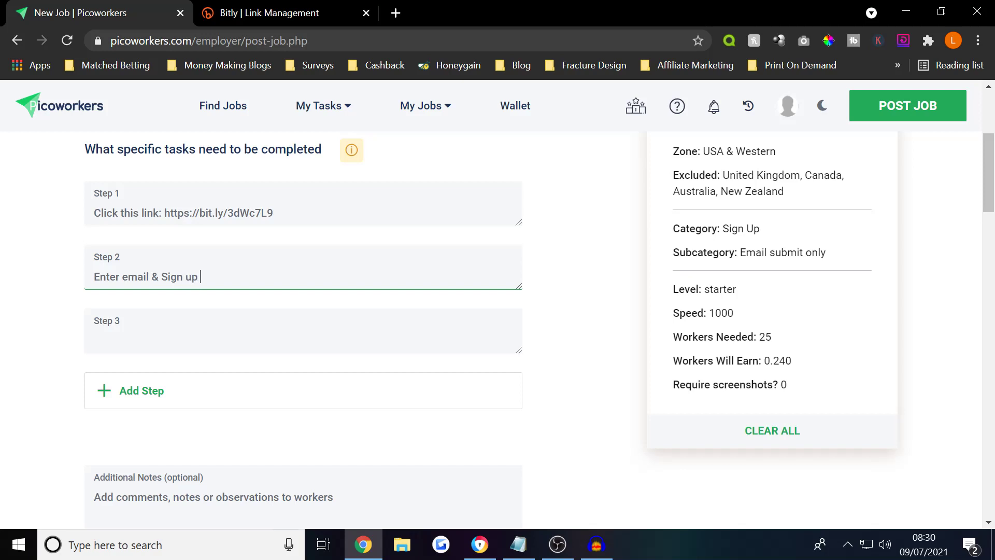
click(304, 339)
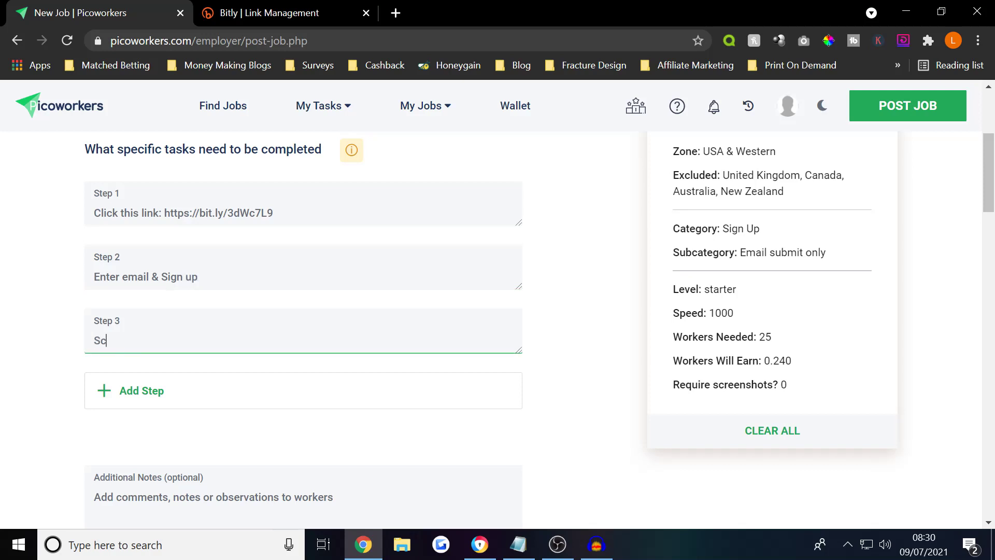
text(Screenh)
key(BackSpace)
text(shot when fini)
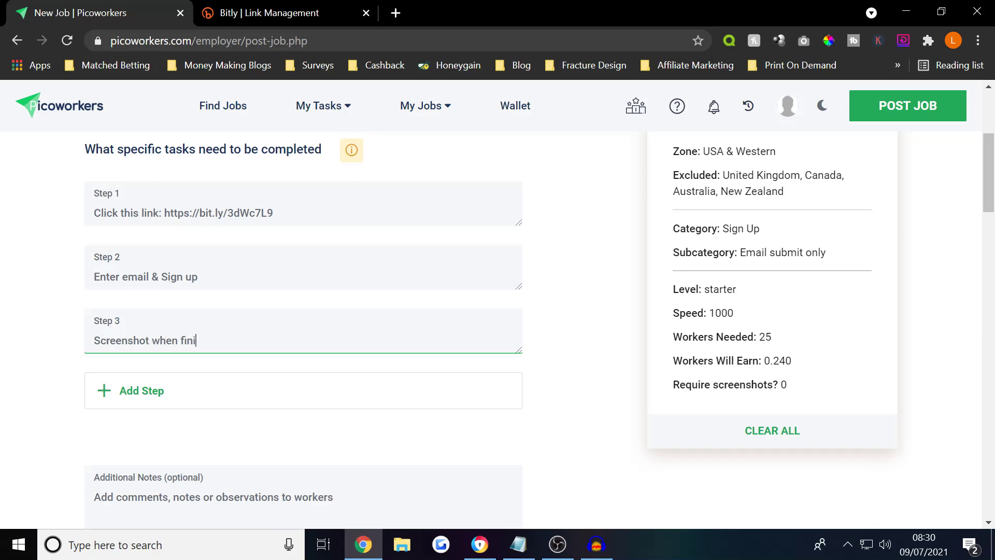
text(shed)
click(510, 382)
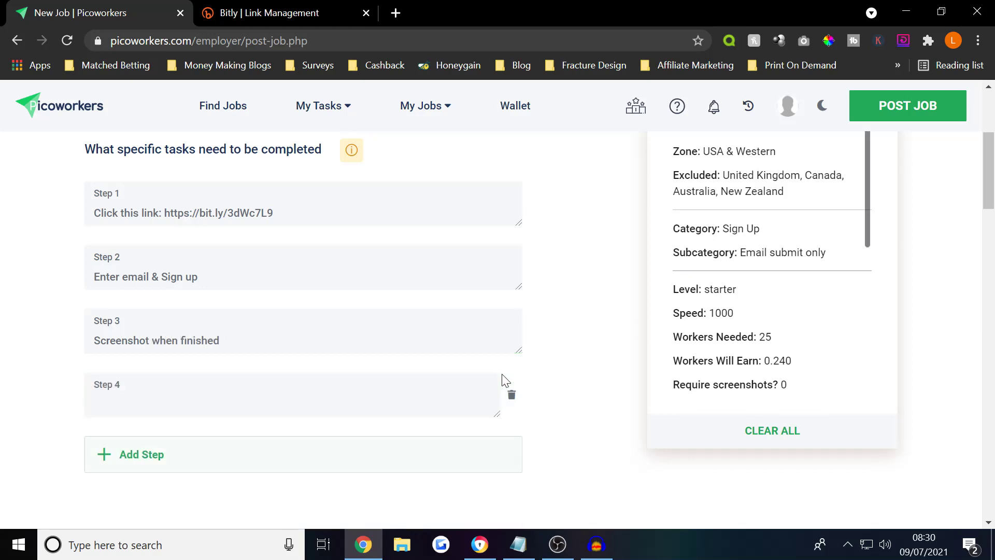
- Delete the empty step 4 from the job's task list
scroll(169, 251, down, 4)
scroll(131, 286, up, 2)
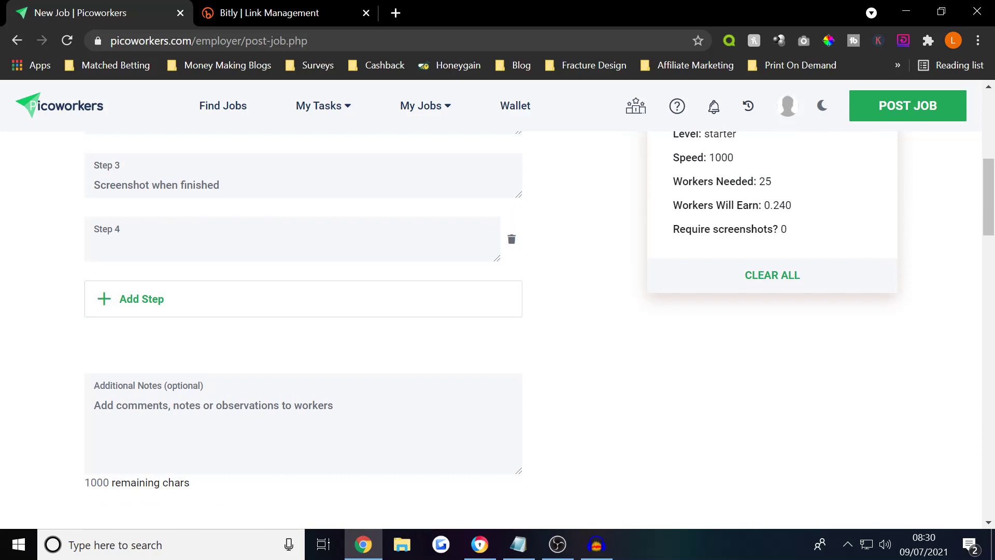
click(512, 239)
- Set Proof 1 to the Screenshot Proof type and describe it as "screenshot"
scroll(185, 279, down, 1)
scroll(185, 278, down, 2)
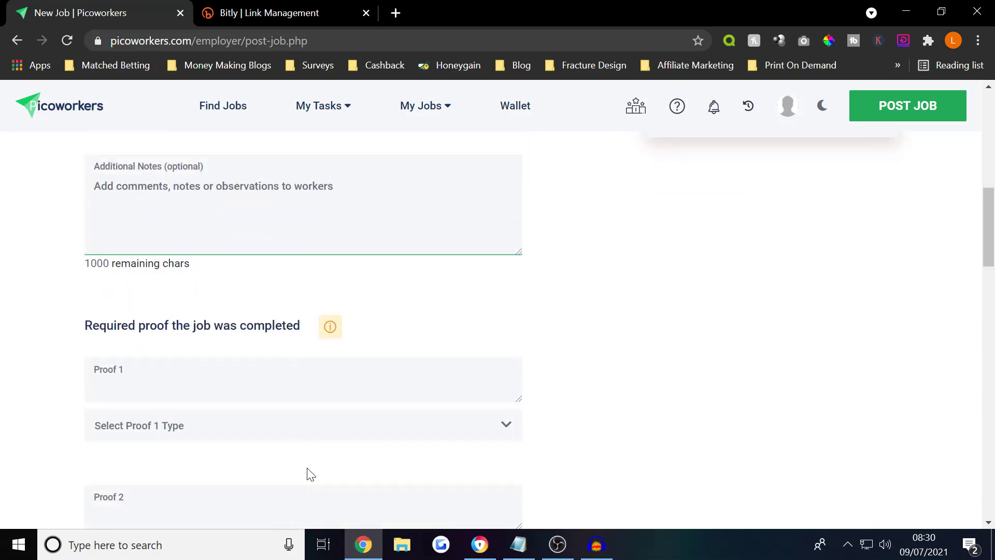
scroll(273, 333, down, 2)
click(205, 355)
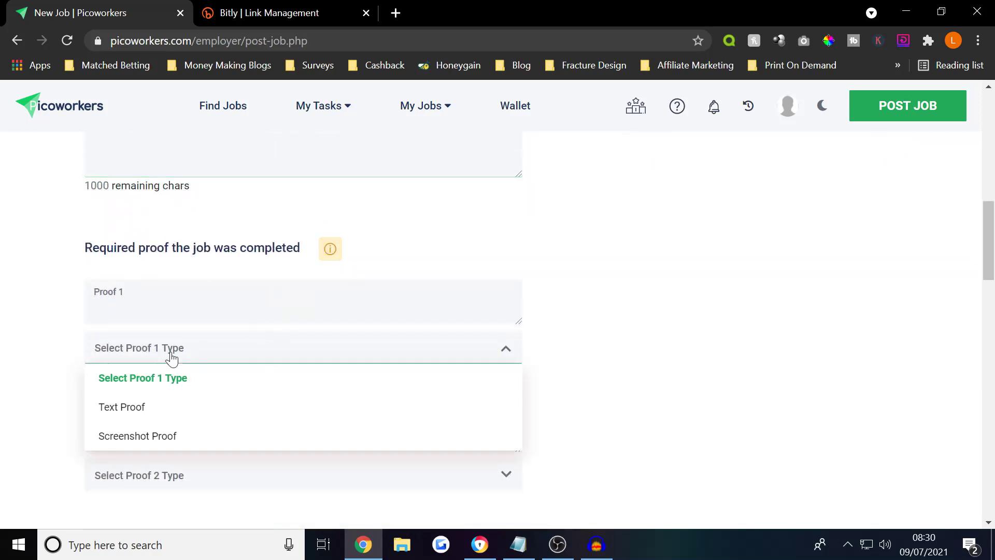
click(181, 435)
click(162, 296)
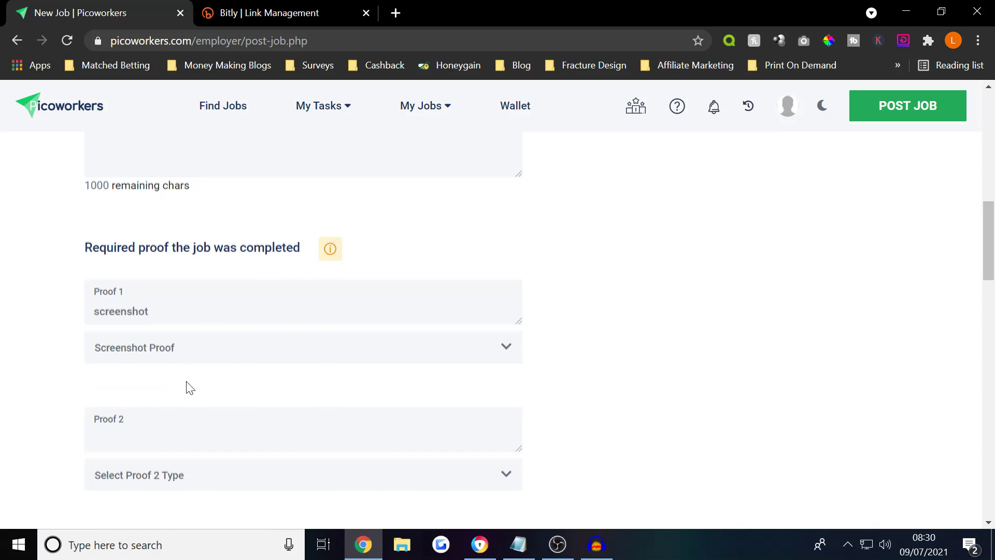
- Leave the second proof and the auto-validated proofs blank and continue to the job settings
scroll(187, 386, down, 3)
scroll(271, 465, down, 12)
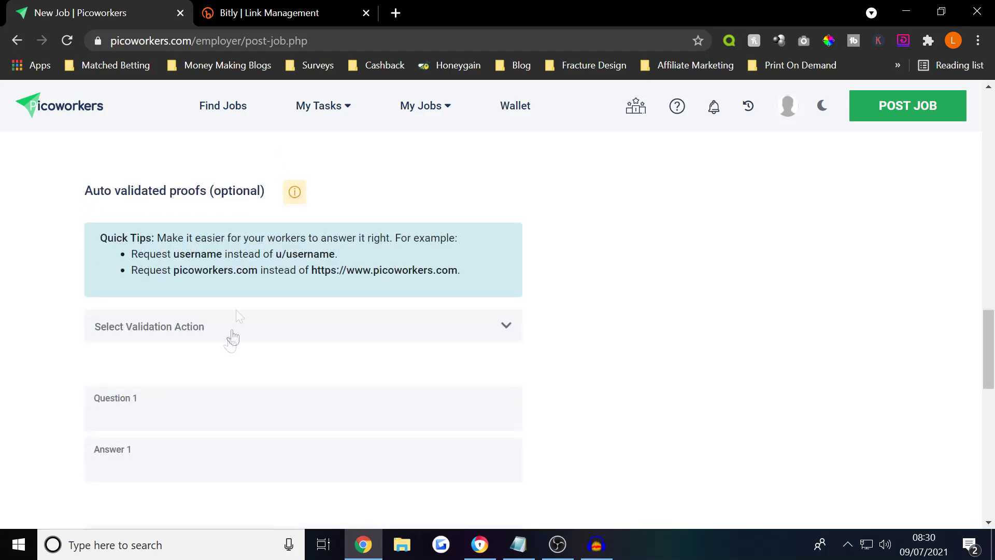
scroll(254, 431, down, 6)
click(361, 277)
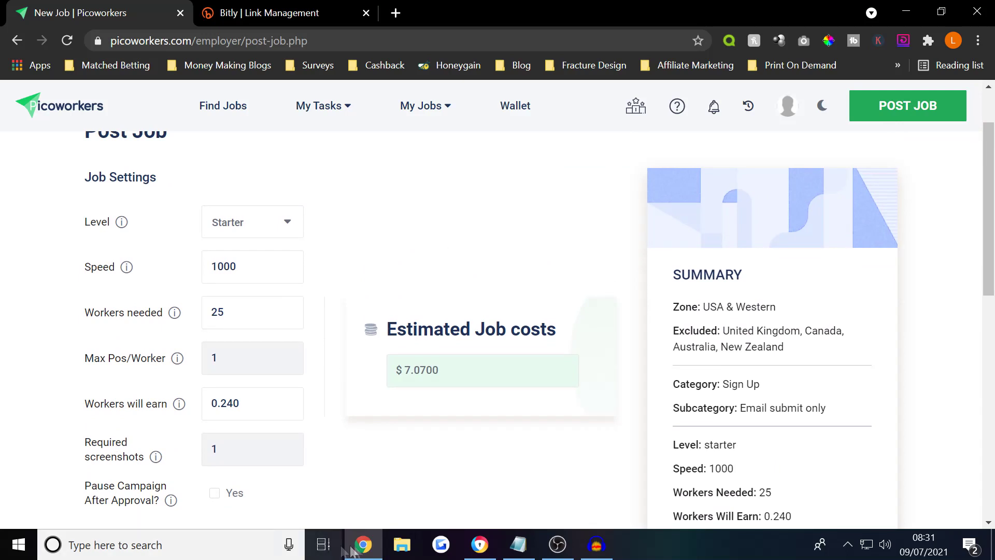
- Open Calculator and multiply the 0.24 worker payment by 25 workers
click(227, 546)
text(cal)
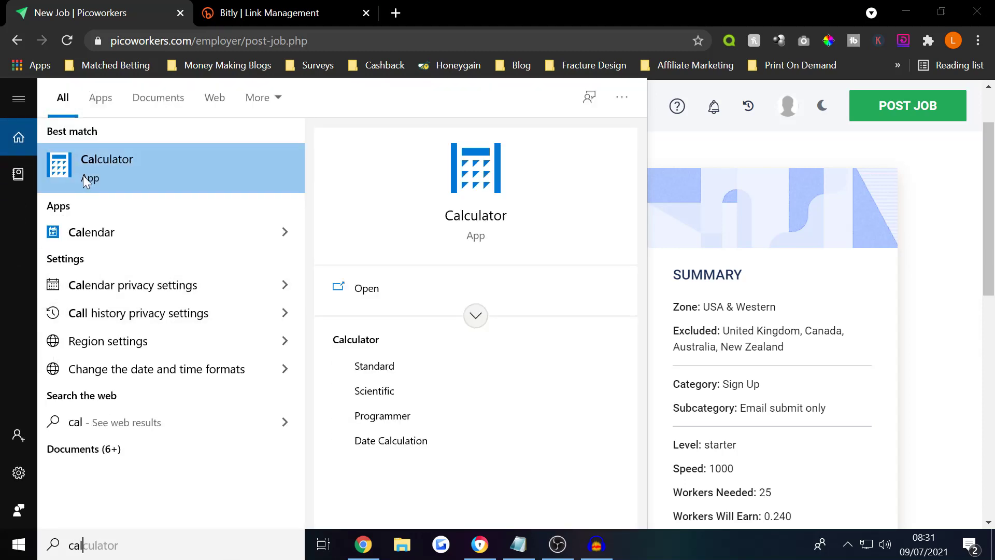
key(Return)
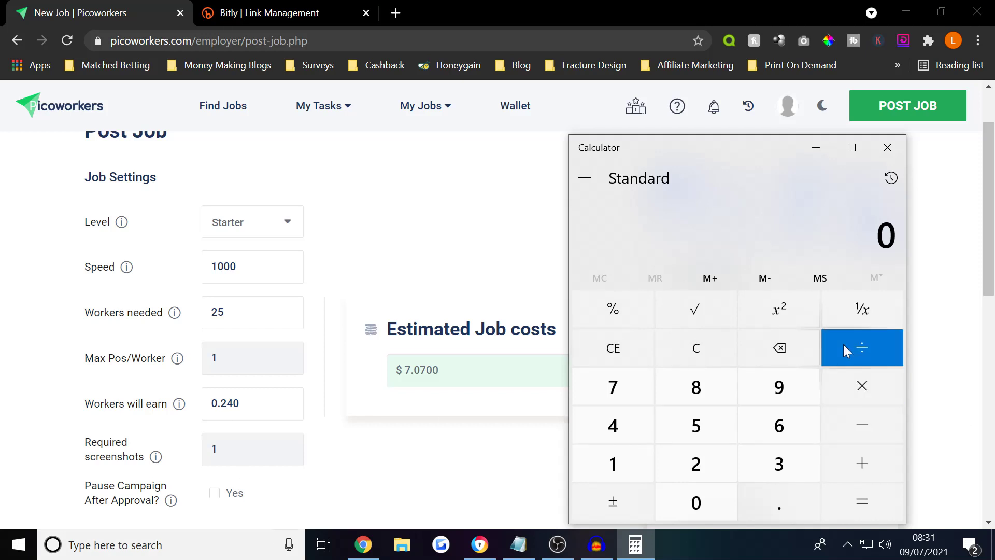
key(period)
text(24)
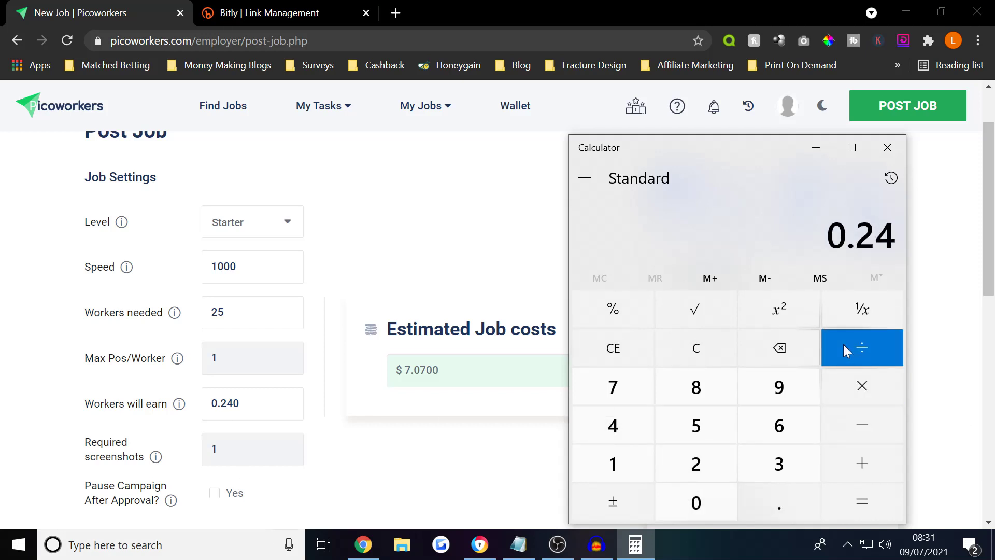
key(asterisk)
text(25)
key(Return)
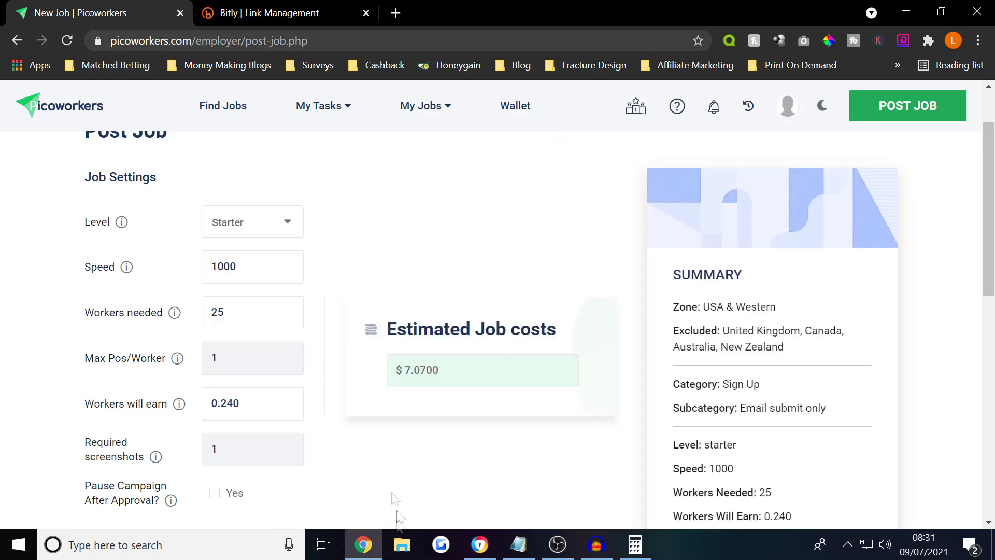
- Switch to MaxBounty, return to the Super Mario Run - One Field campaign and check its CPA rate
click(488, 547)
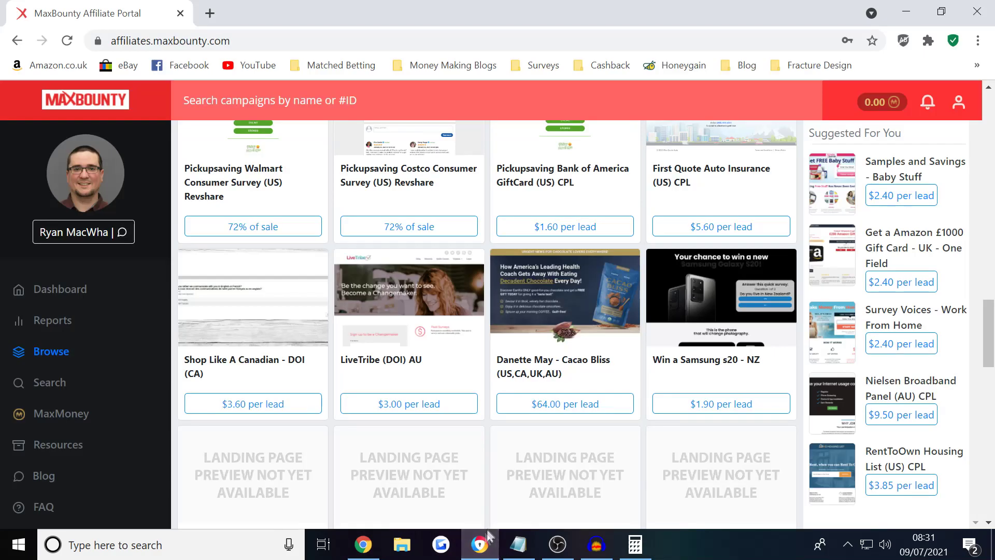
click(23, 34)
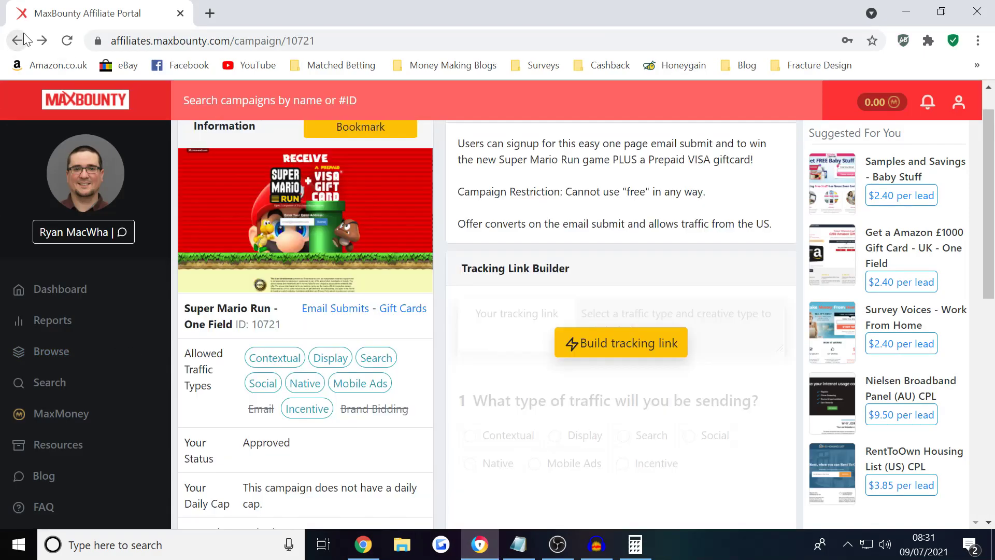
click(23, 34)
click(42, 41)
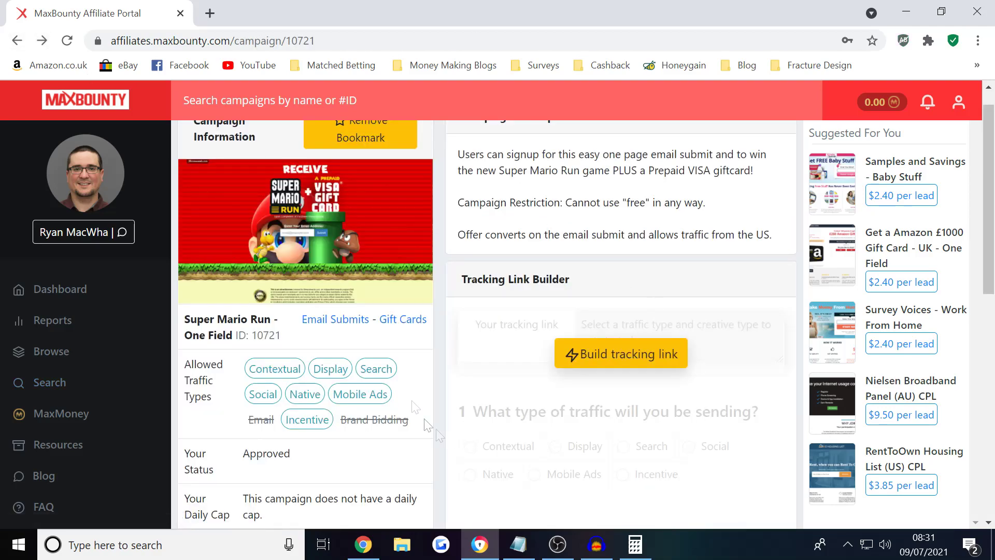
scroll(664, 402, down, 3)
scroll(663, 401, down, 3)
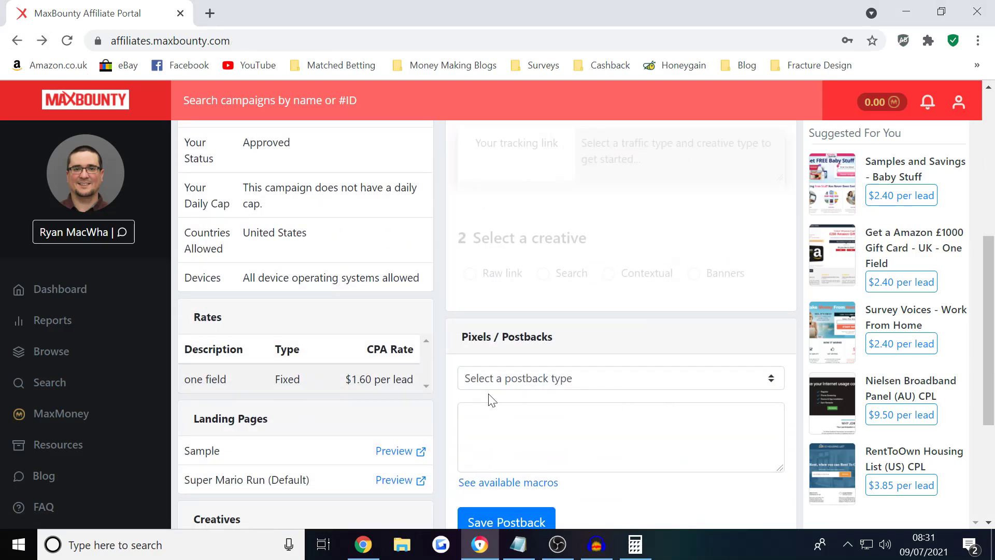
- Return to Calculator, clear it and multiply the 1.60 rate per lead by 25
key(alt+Tab)
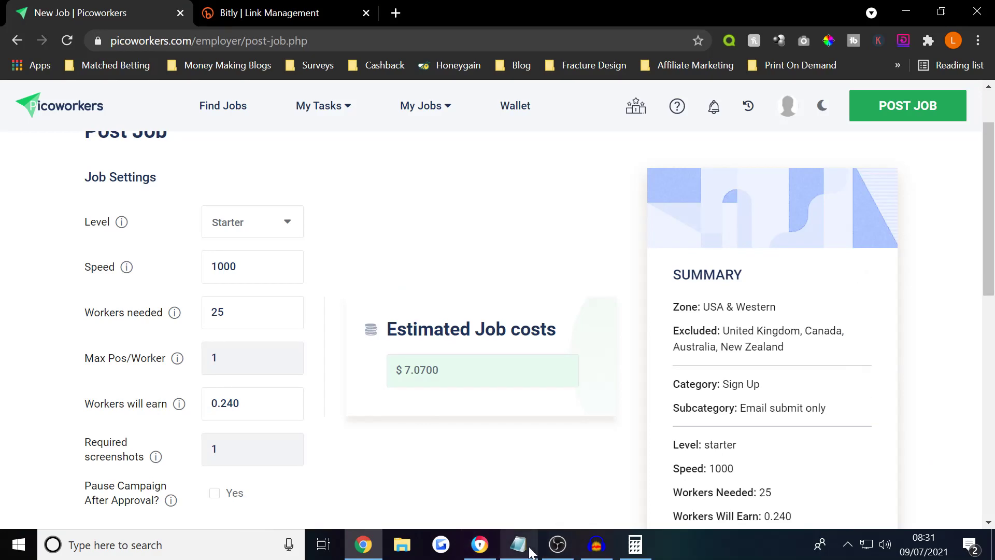
click(635, 544)
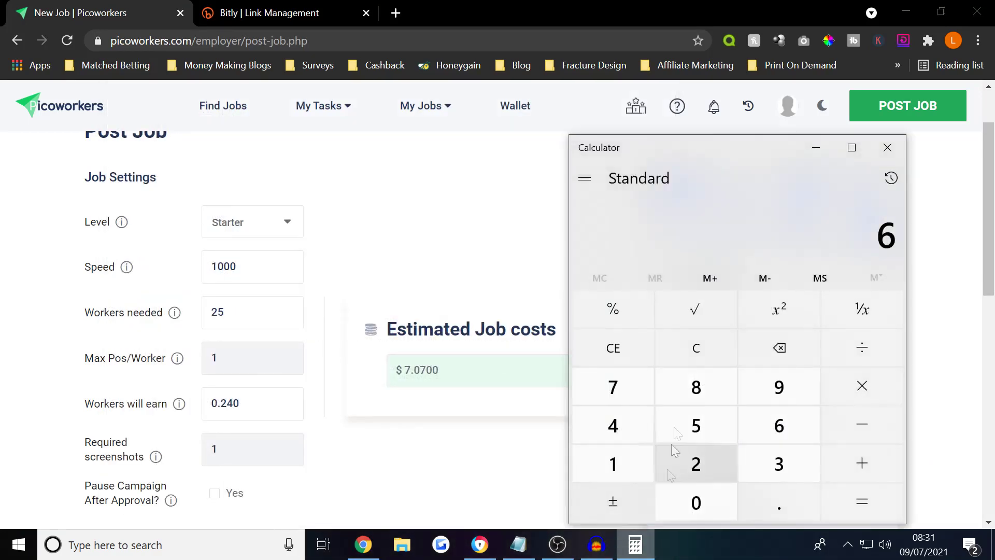
key(Escape)
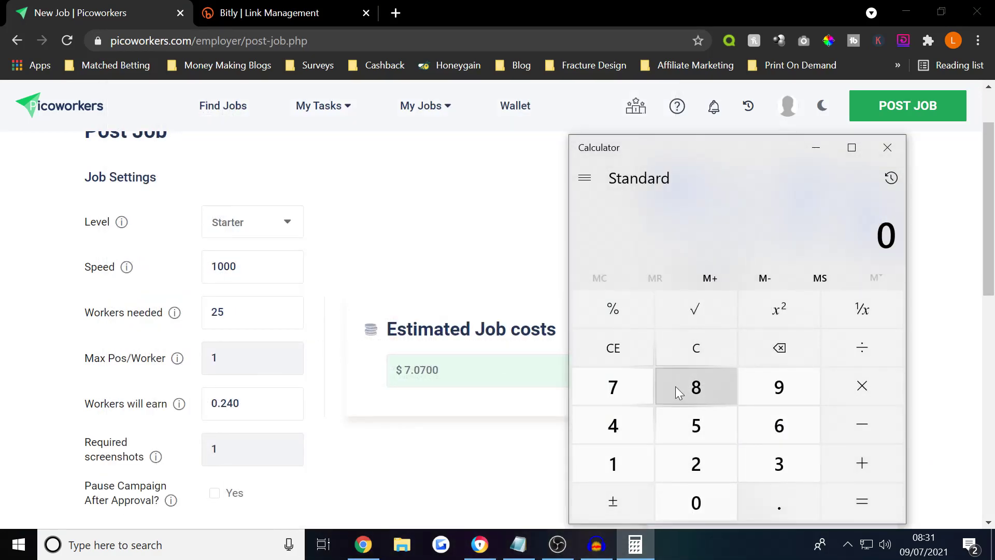
text(1.6)
text(0*25)
key(Return)
- Multiply 34 by 50 and close Calculator
text(-)
key(Escape)
text(34)
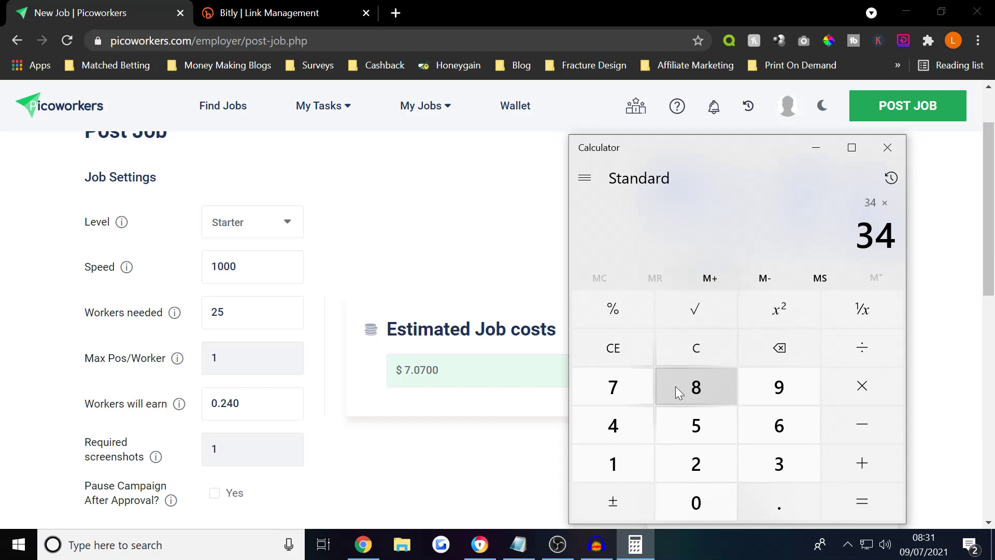
text(50)
key(Return)
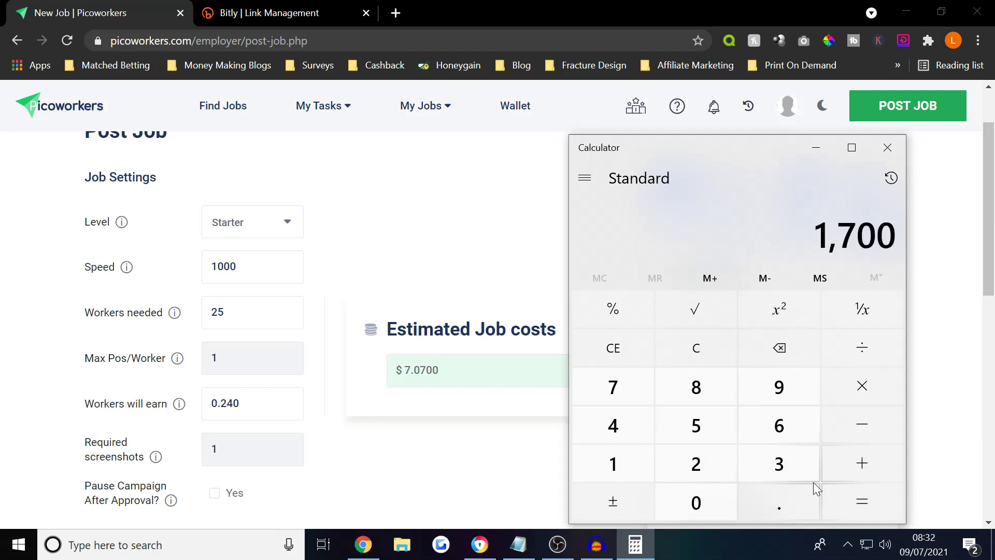
click(883, 155)
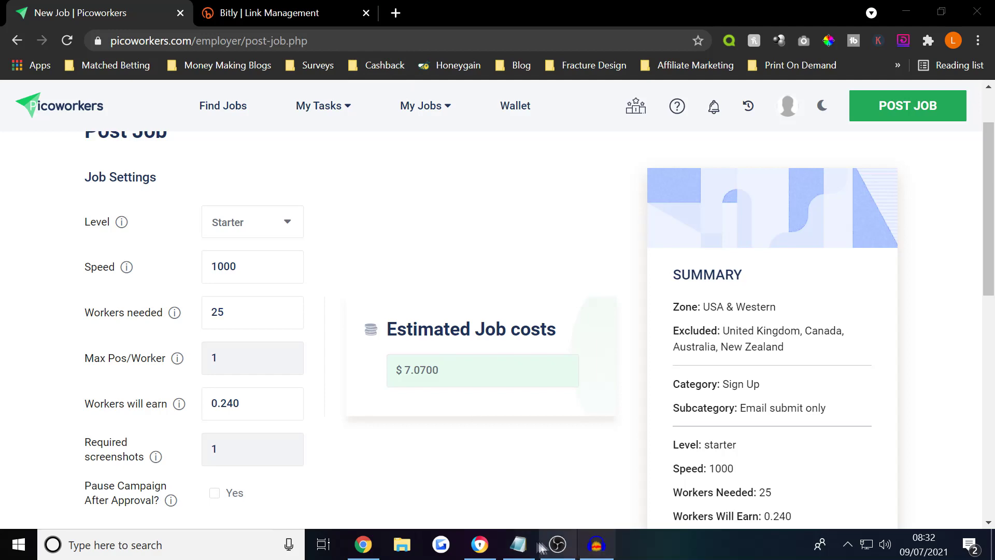
- Switch to MaxBounty and review the Super Mario Run campaign's description, allowed traffic types and countries
click(371, 553)
click(371, 552)
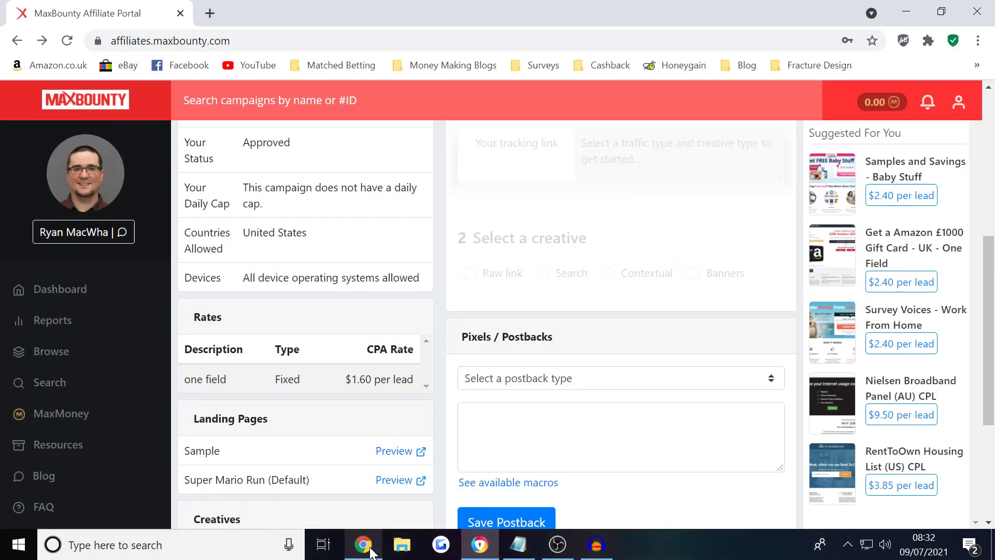
scroll(629, 347, up, 5)
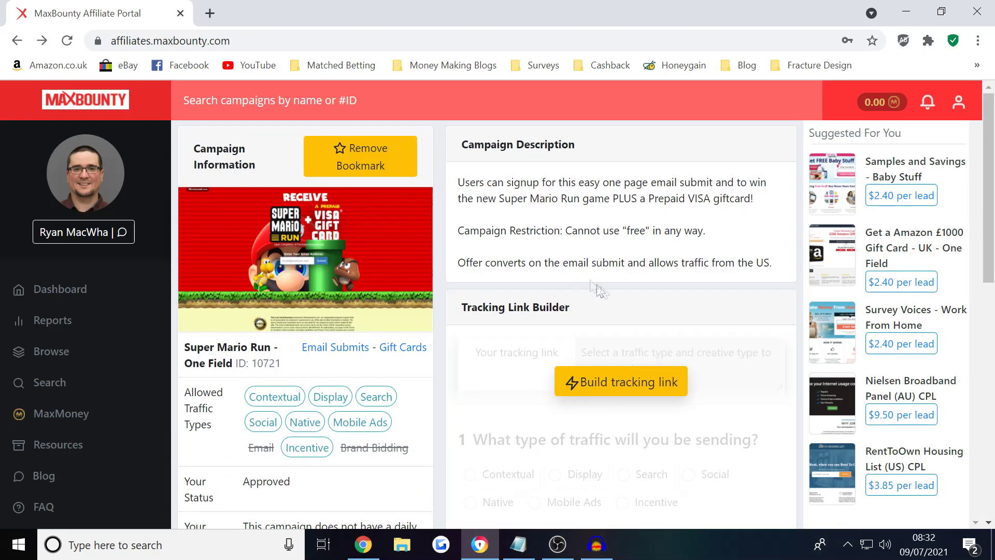
scroll(471, 337, down, 2)
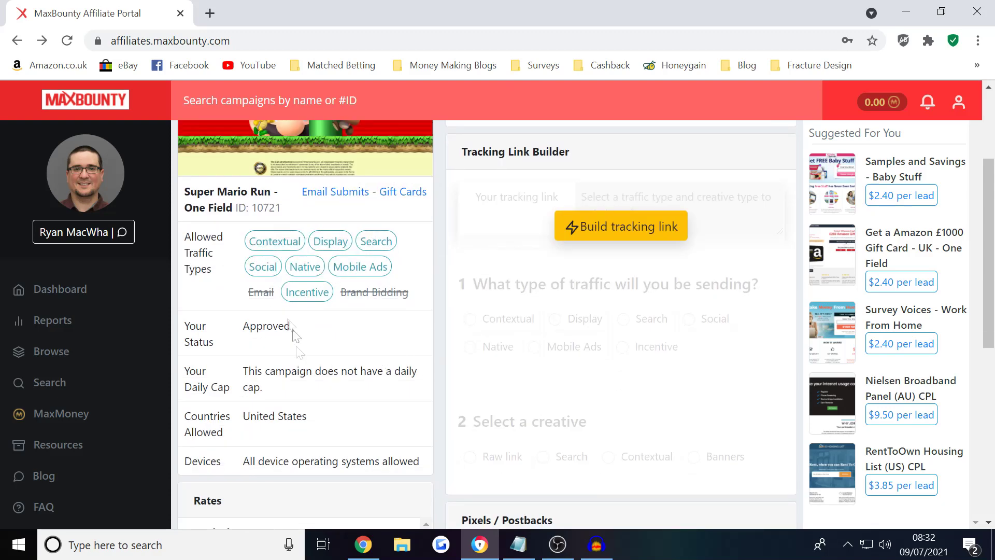
scroll(400, 397, up, 3)
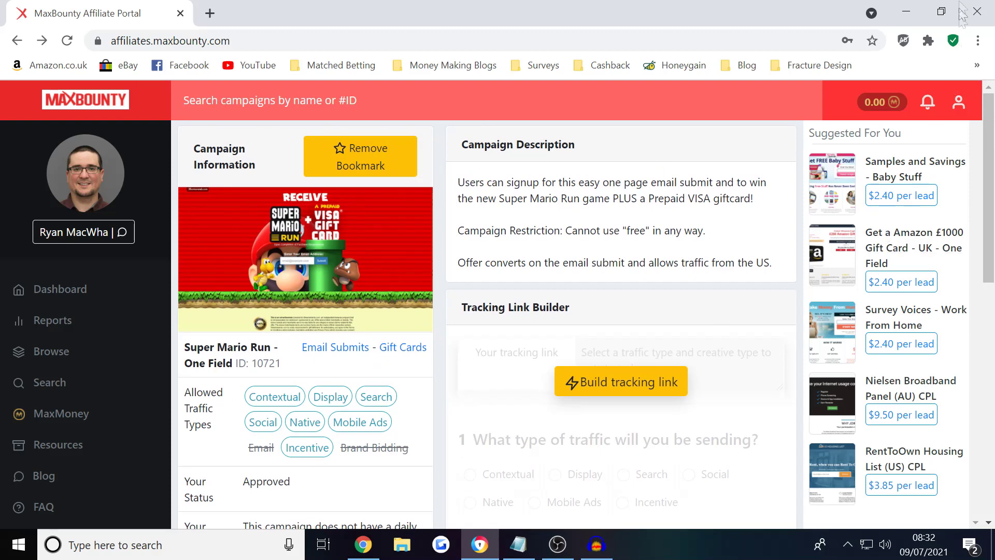
click(905, 12)
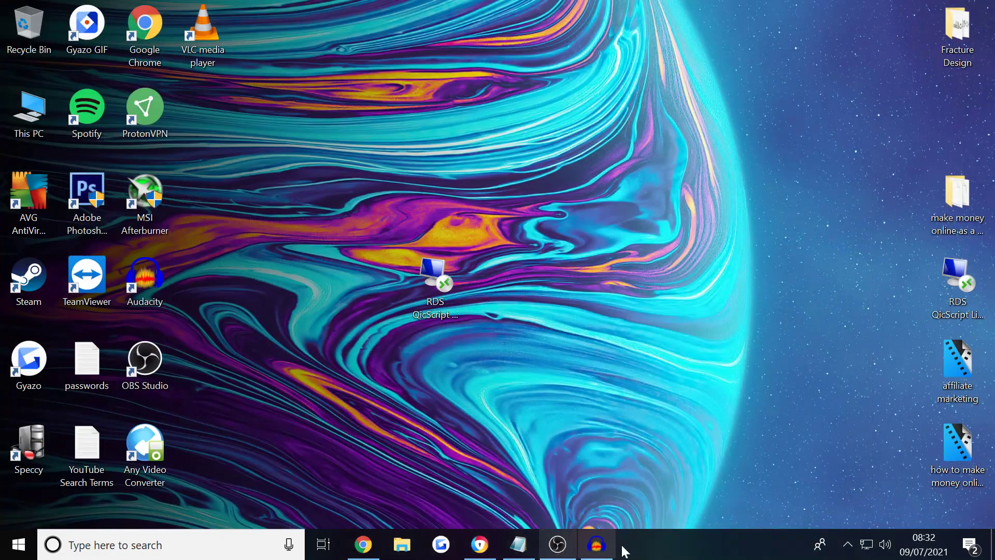
- Return to the Picoworkers job, show its advanced settings, keep manual task verification and rating, and submit the job
click(362, 544)
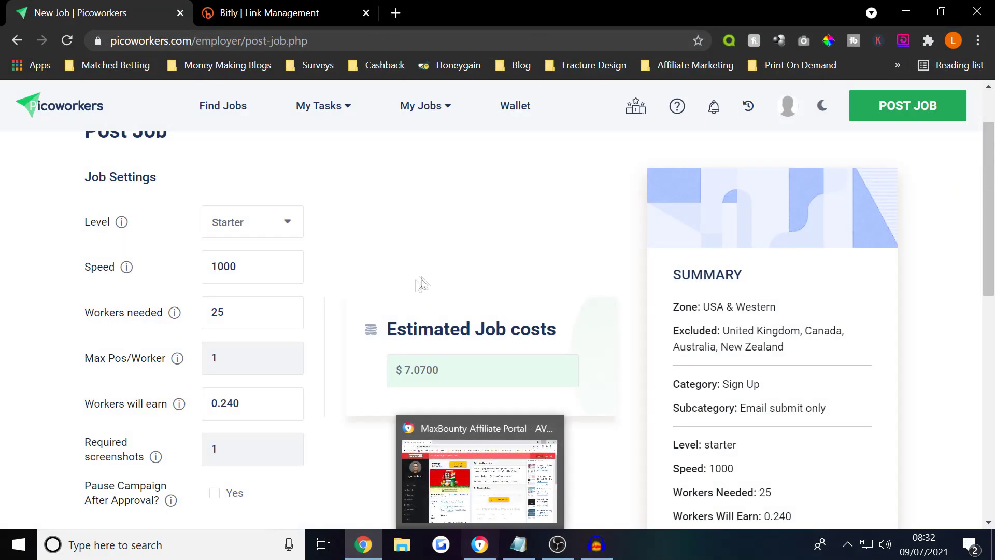
scroll(388, 342, down, 6)
click(213, 274)
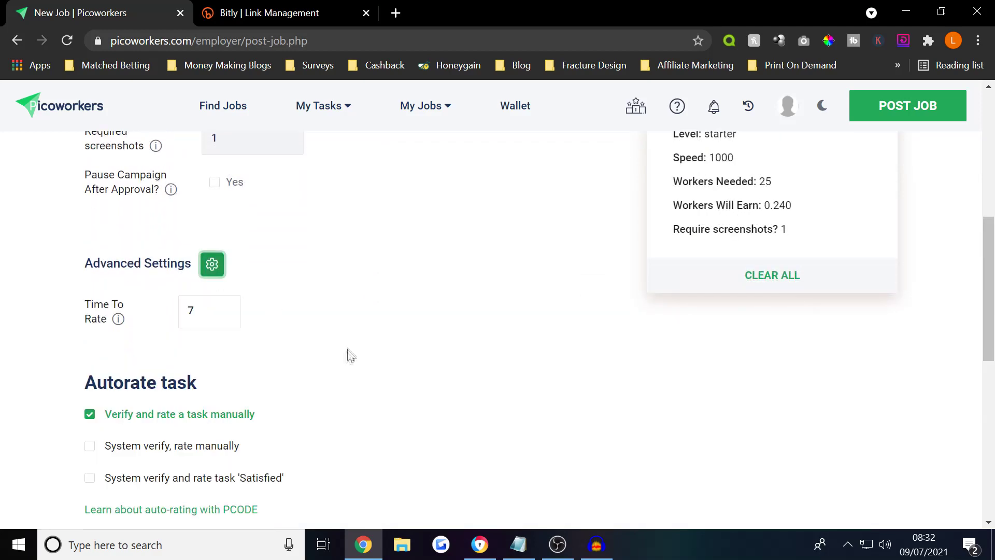
scroll(311, 336, down, 3)
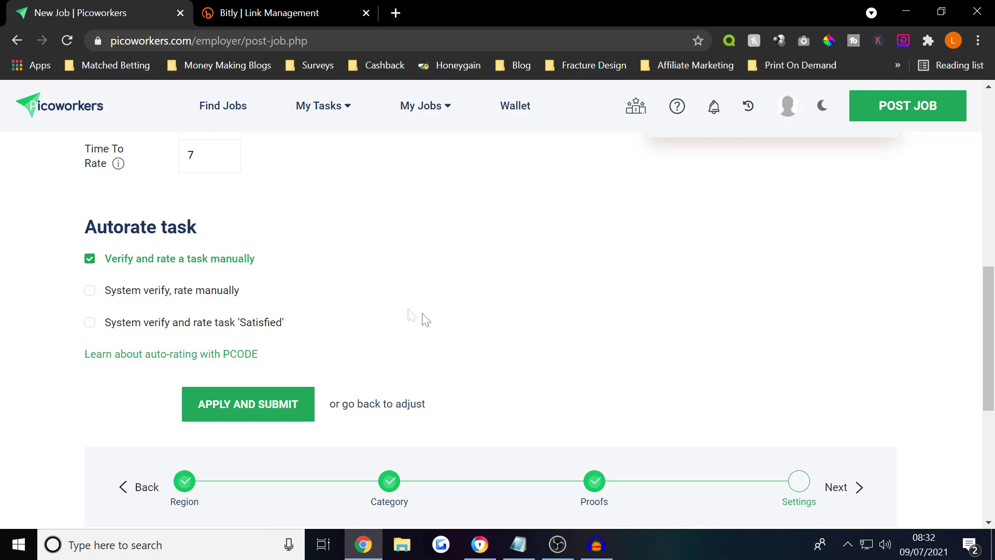
click(257, 407)
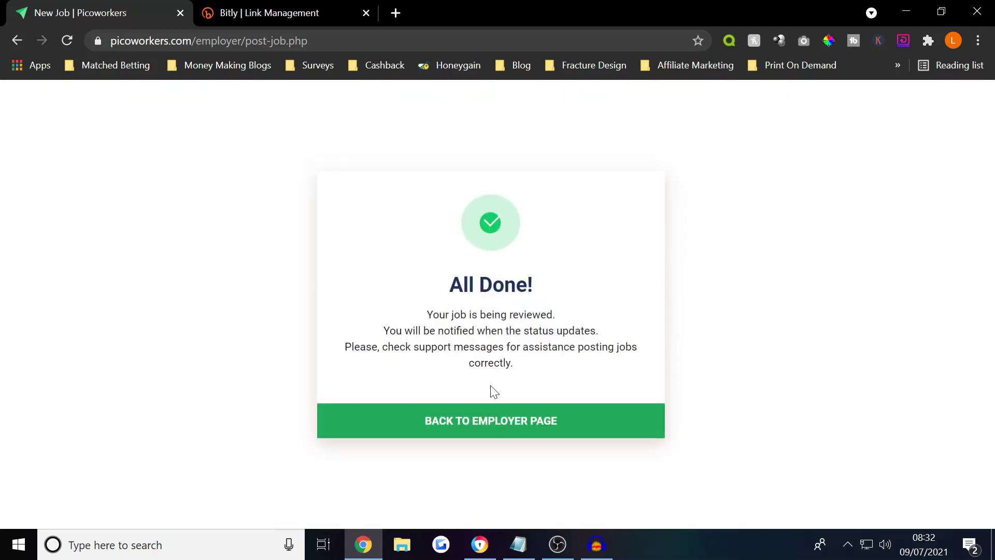
- Go back to the employer's job list, open the pending "Simple Quick Email Submit" job and cancel it
drag(446, 275, 616, 388)
click(457, 339)
double_click(548, 347)
click(495, 417)
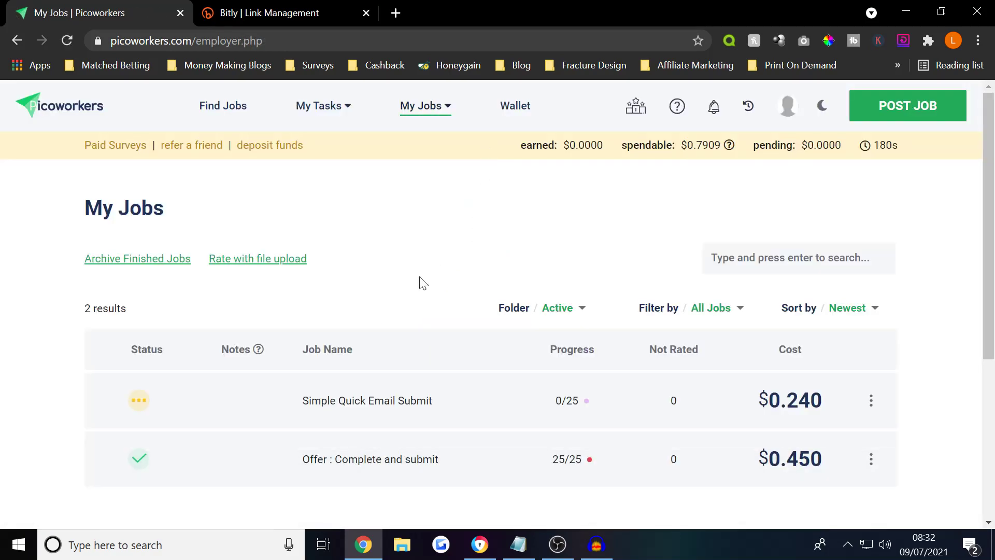
click(151, 407)
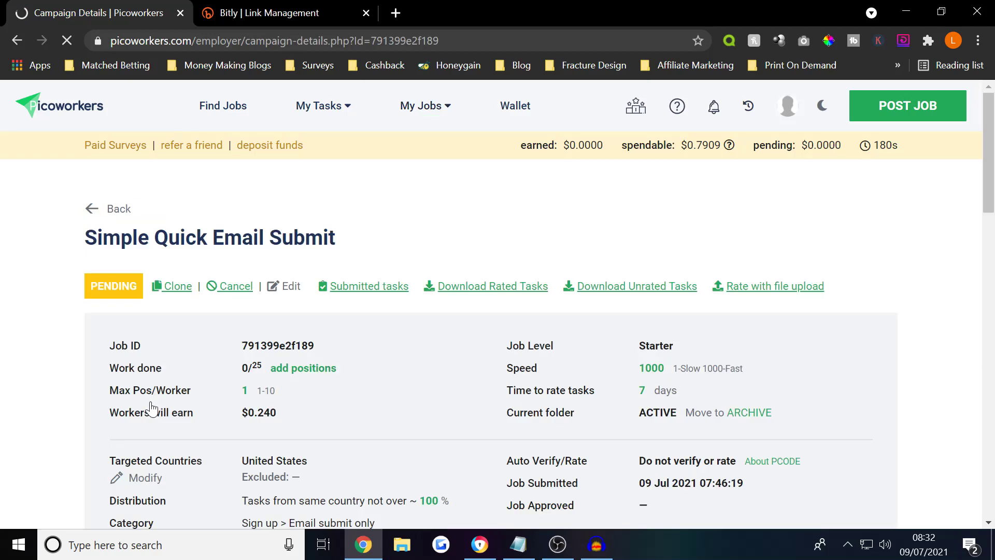
click(220, 288)
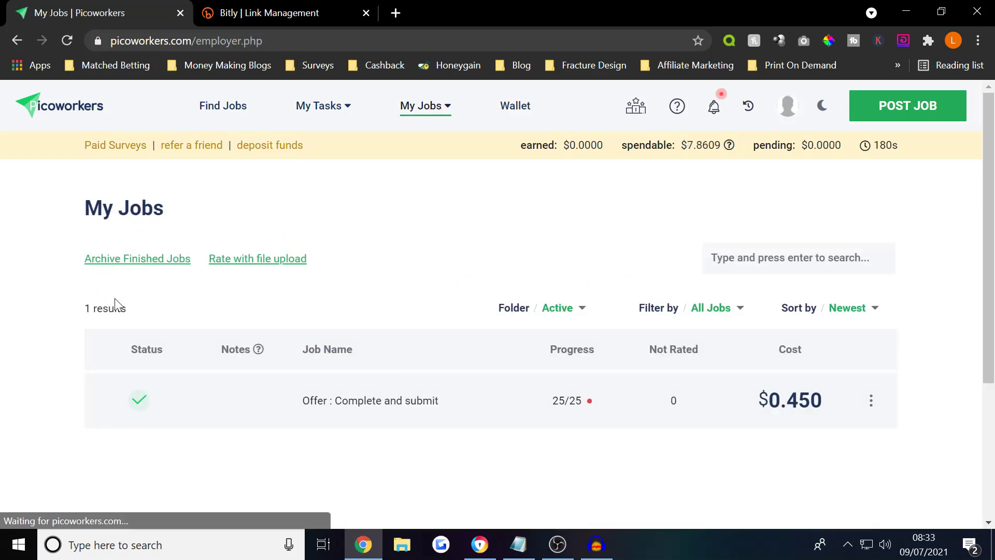
- Examine the details, task charts and worker instructions of the "Offer : Complete and submit" job, and go to the Find Jobs page
click(418, 406)
scroll(382, 425, down, 10)
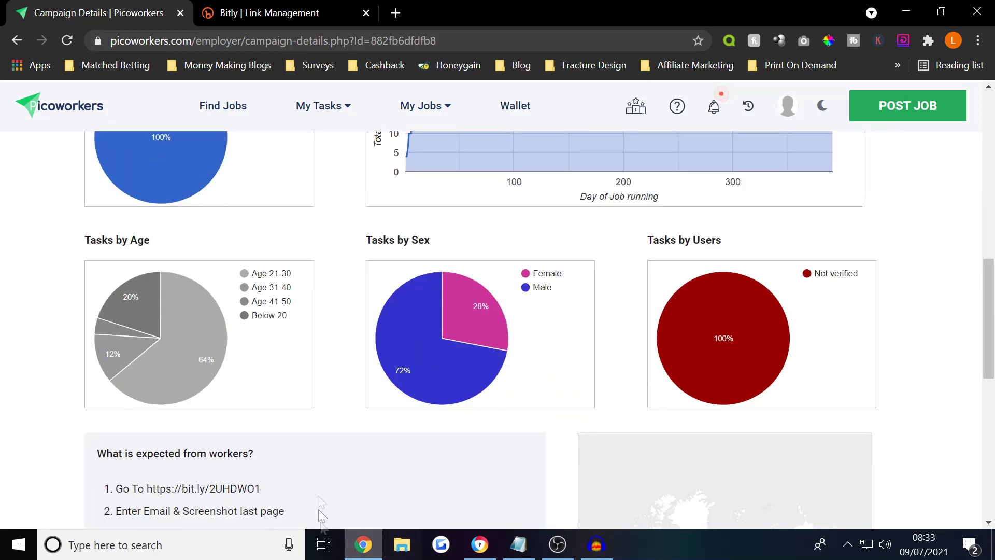
scroll(313, 503, down, 2)
scroll(297, 459, up, 7)
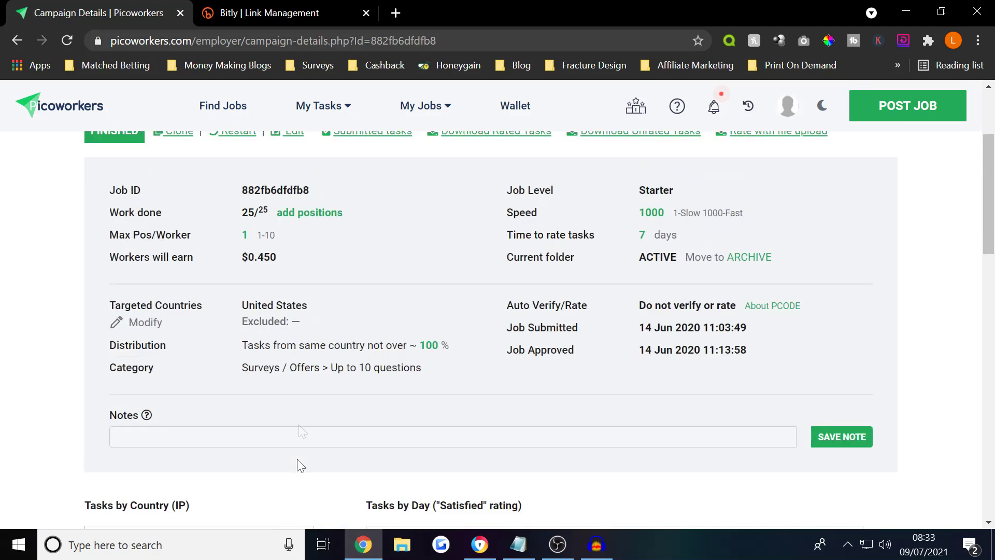
click(83, 107)
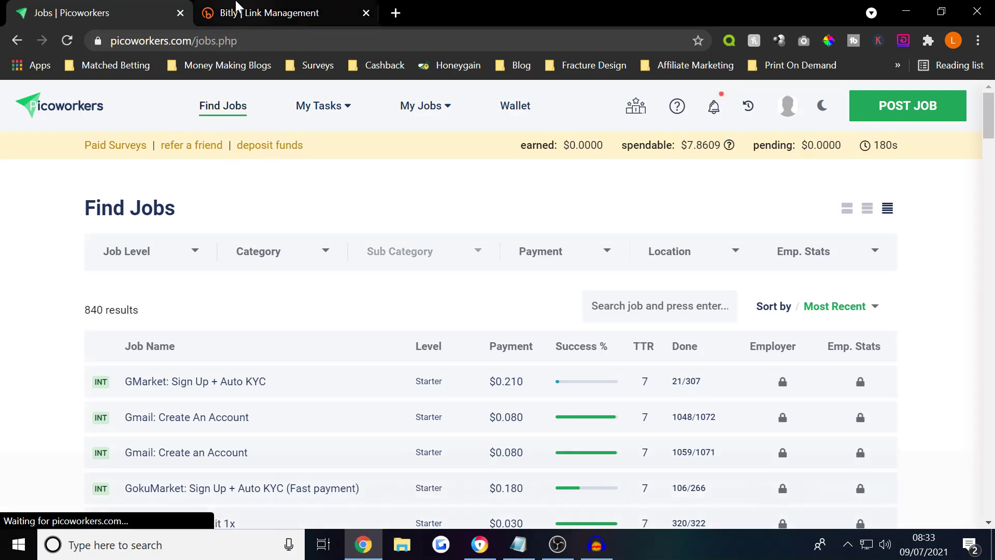
- View the Super Mario Run YT short link in Bitly and switch back to the MaxBounty campaign page
click(265, 11)
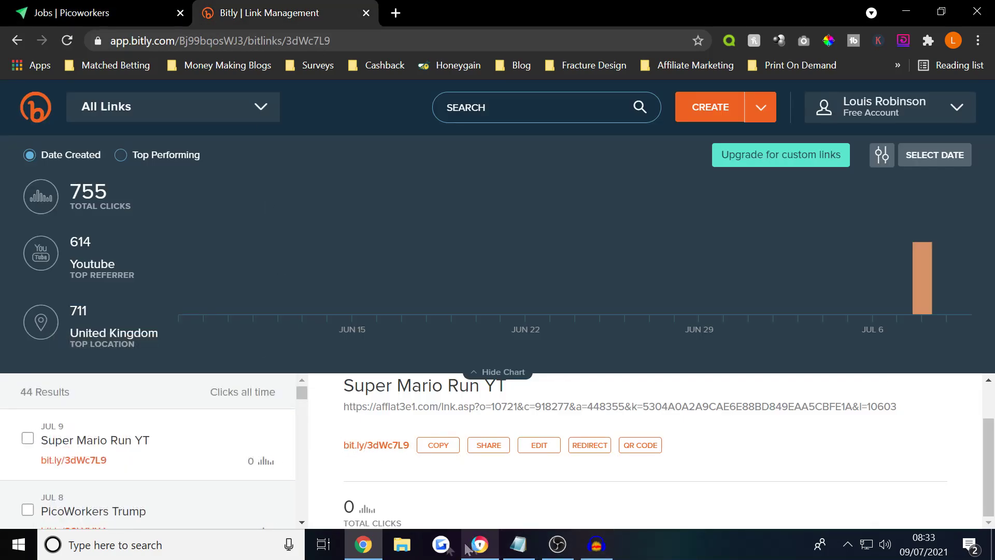
click(324, 544)
click(371, 553)
click(371, 553)
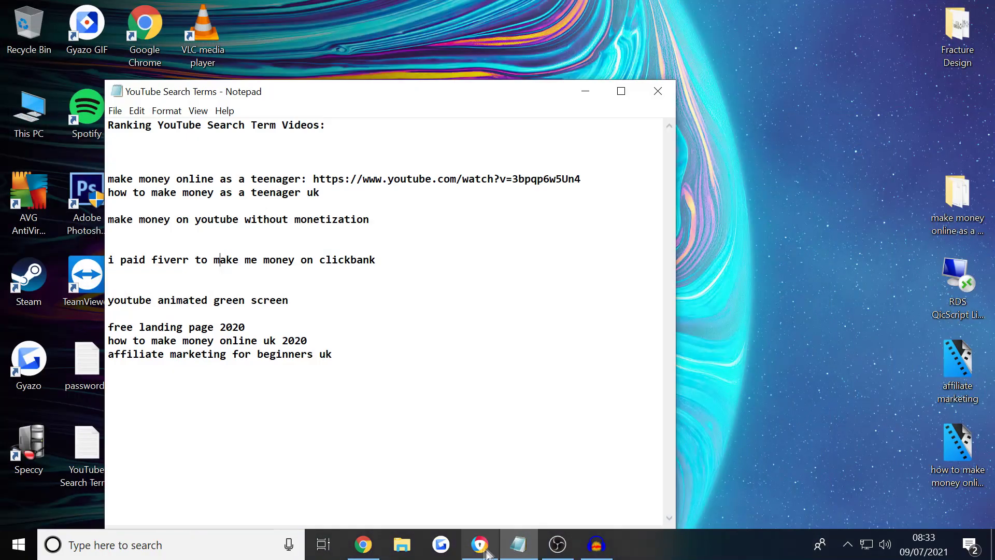
click(479, 544)
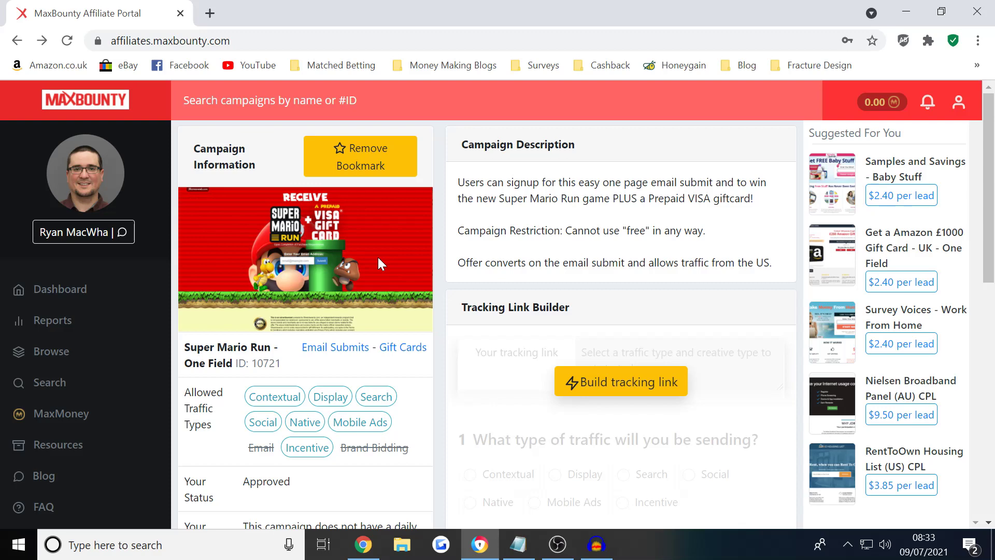
- Go to the MaxBounty campaign search page and leave Incentive as the only selected traffic type
click(88, 352)
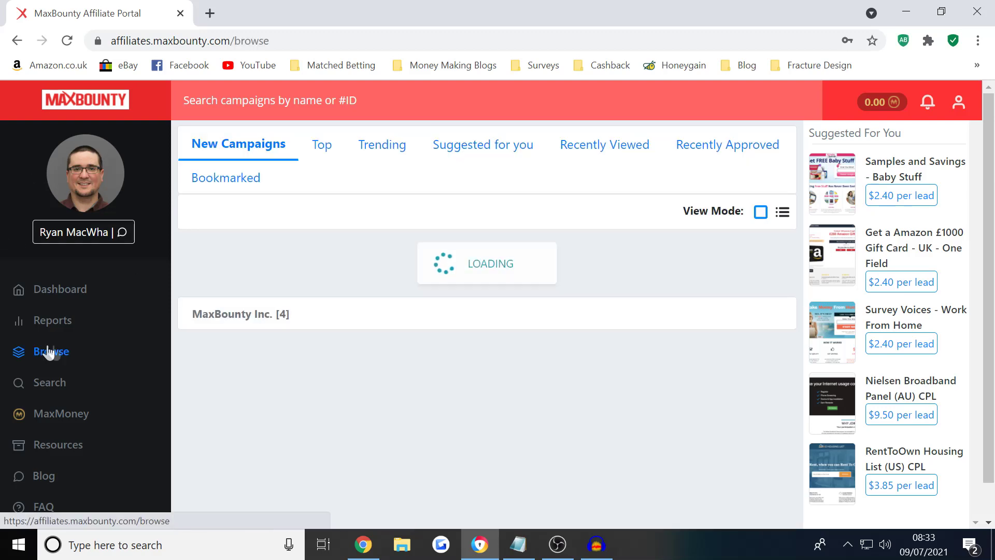
click(66, 382)
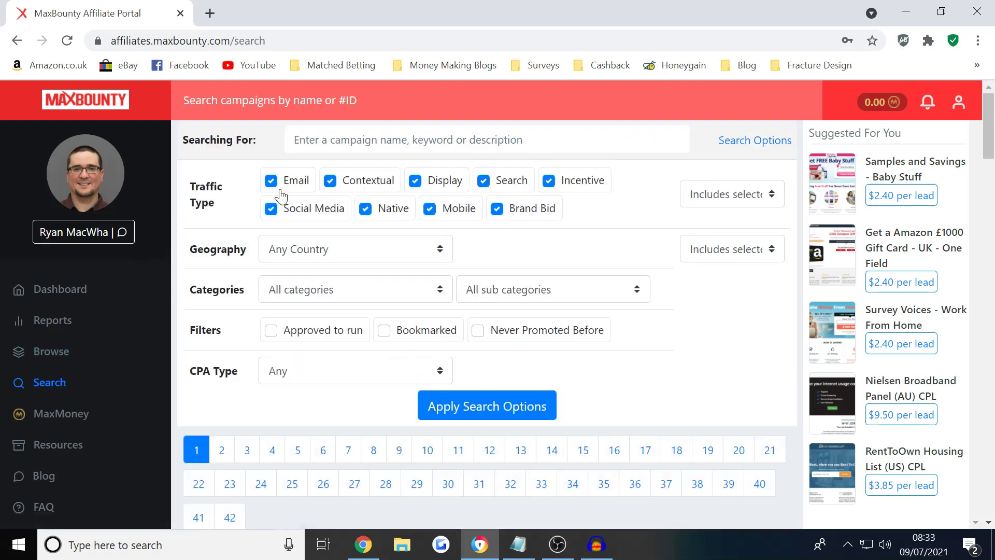
click(271, 181)
click(271, 208)
click(329, 180)
click(377, 207)
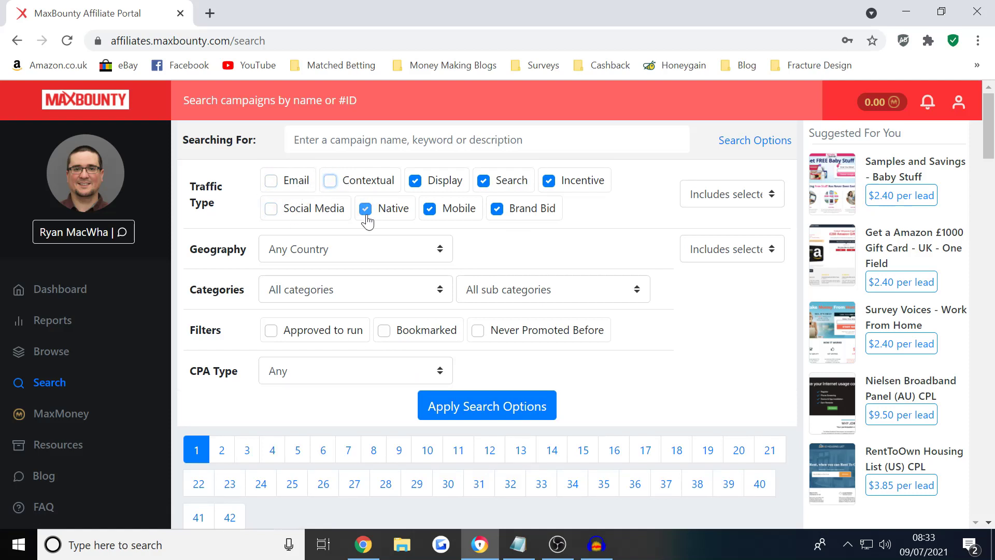
click(421, 183)
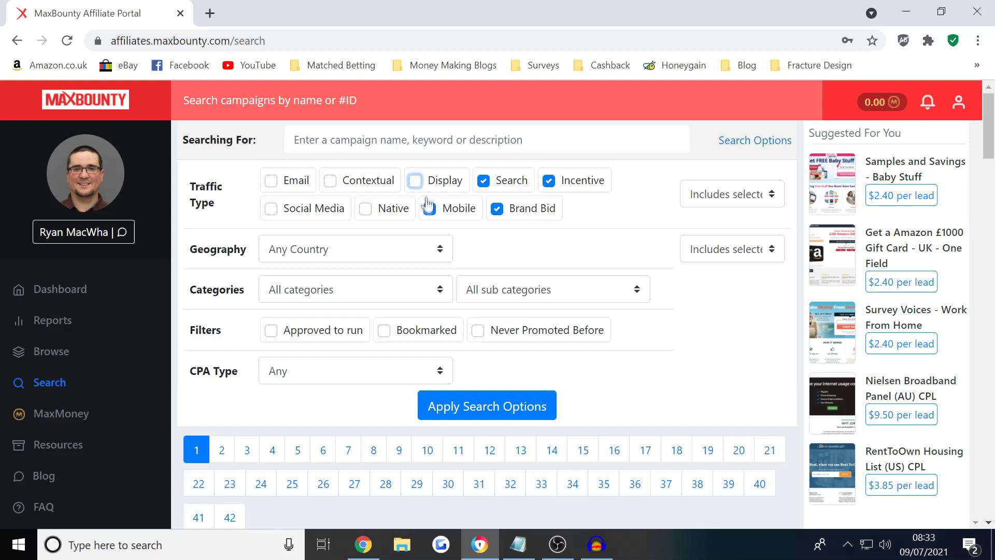
click(429, 208)
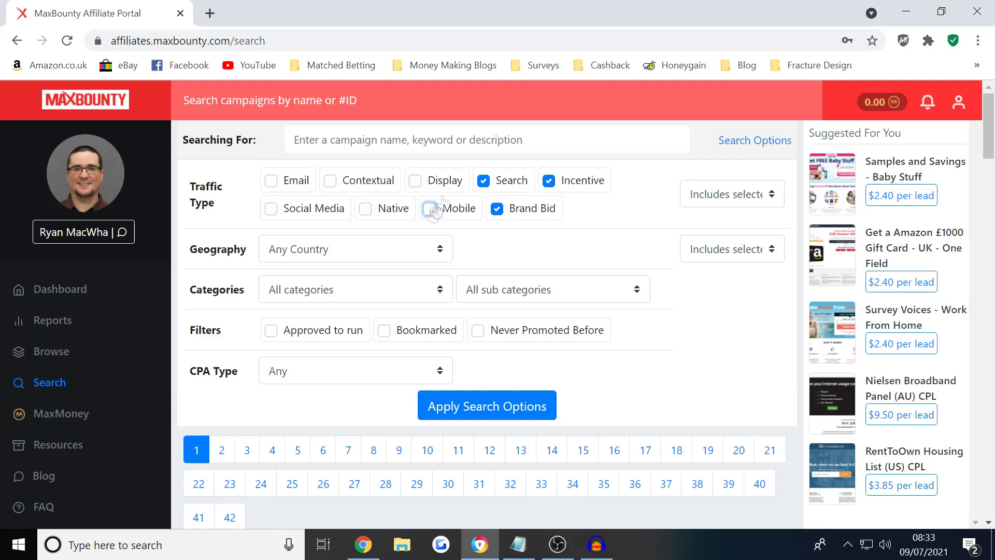
click(484, 180)
double_click(496, 210)
click(496, 208)
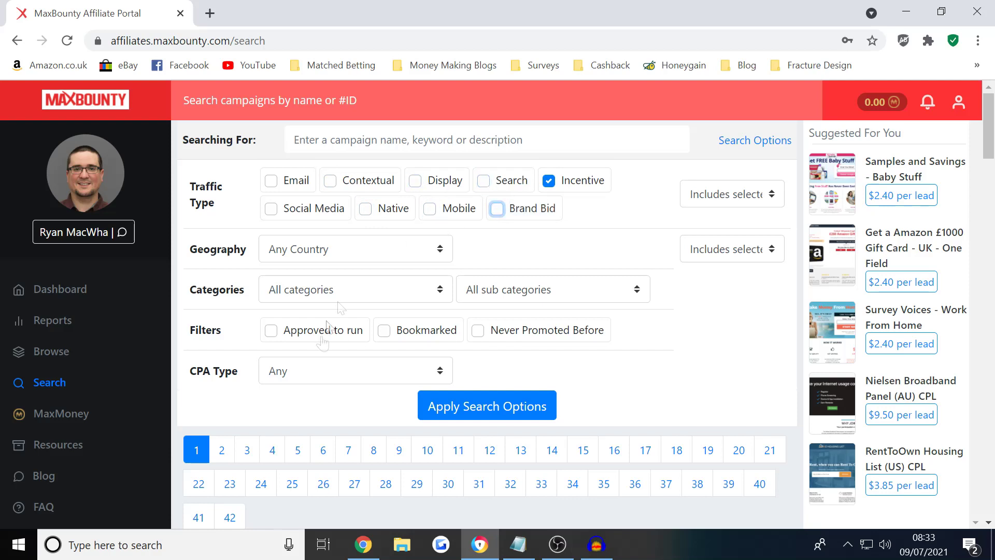
- Set the search category to Downloads and apply the search options
click(303, 290)
scroll(342, 236, down, 1)
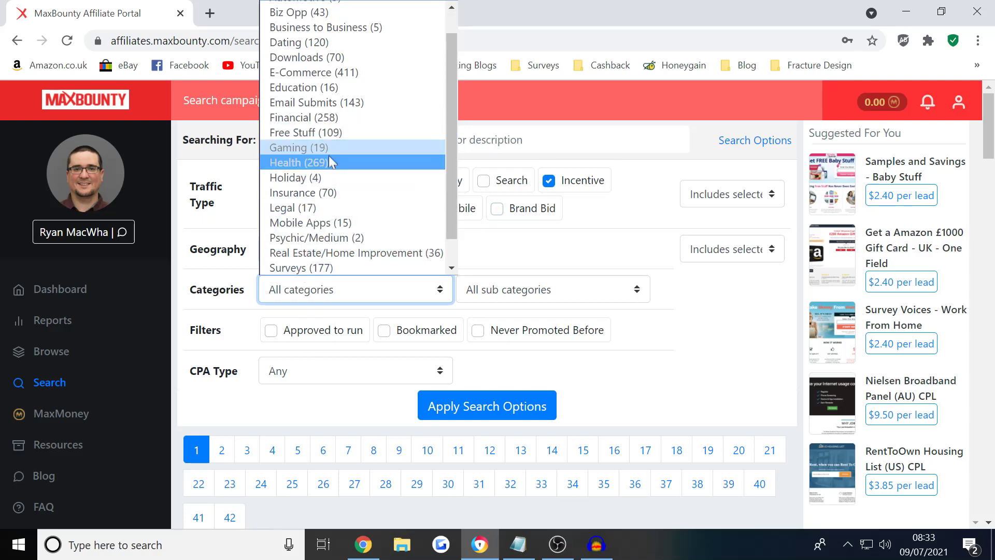
scroll(344, 156, up, 1)
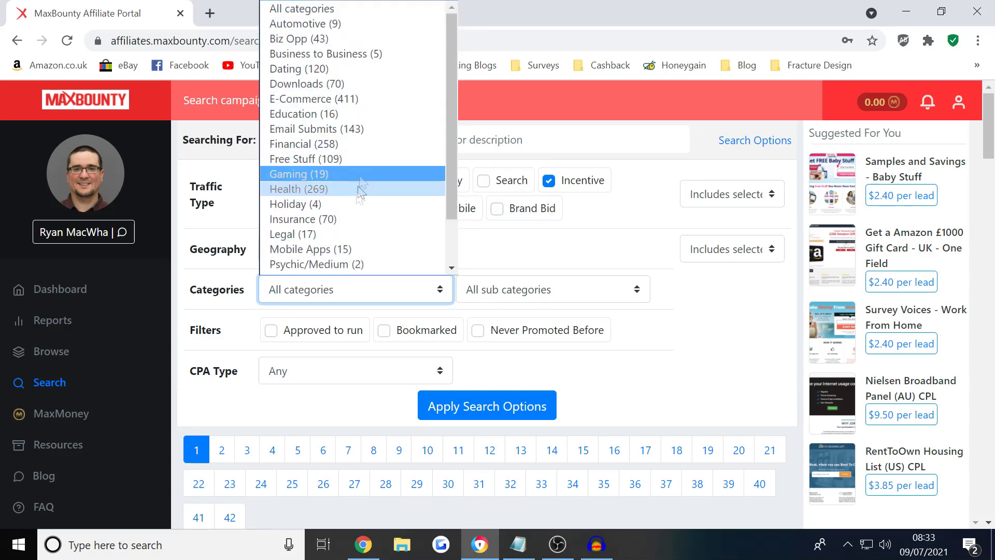
scroll(356, 197, down, 2)
scroll(332, 78, up, 2)
click(307, 83)
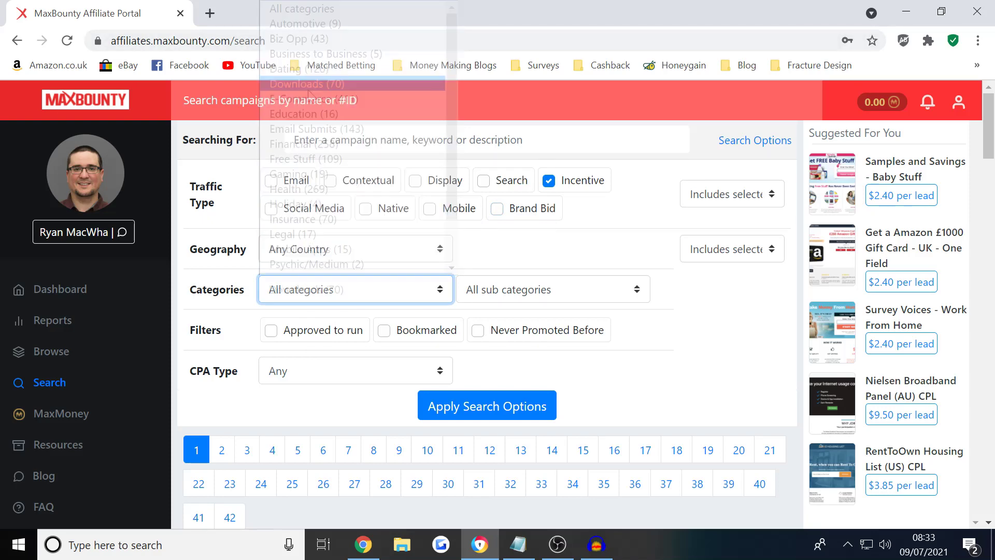
click(484, 403)
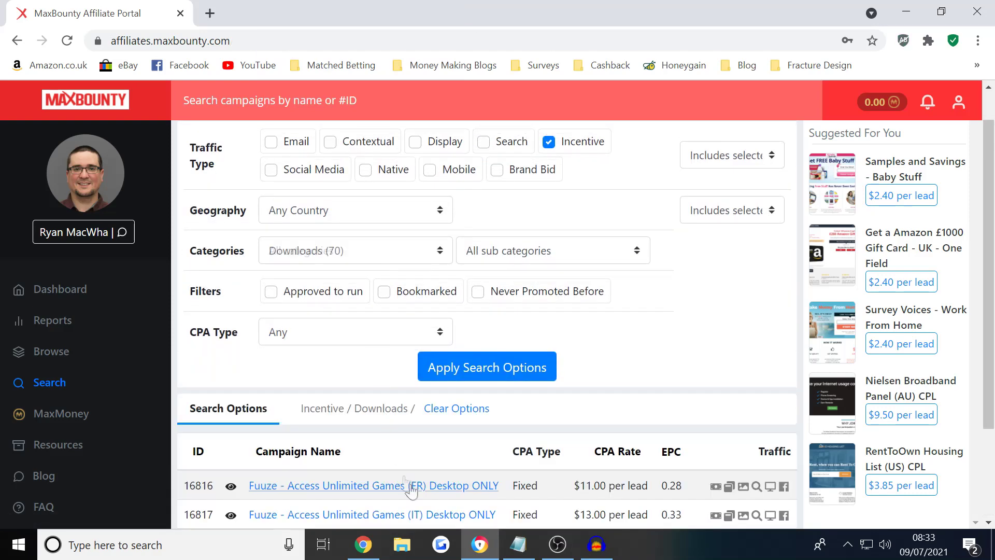
- Open the Nielsen Computer and Mobile Panel (UK) campaign and review its conversion requirement, allowed country and payout rate
scroll(518, 389, down, 3)
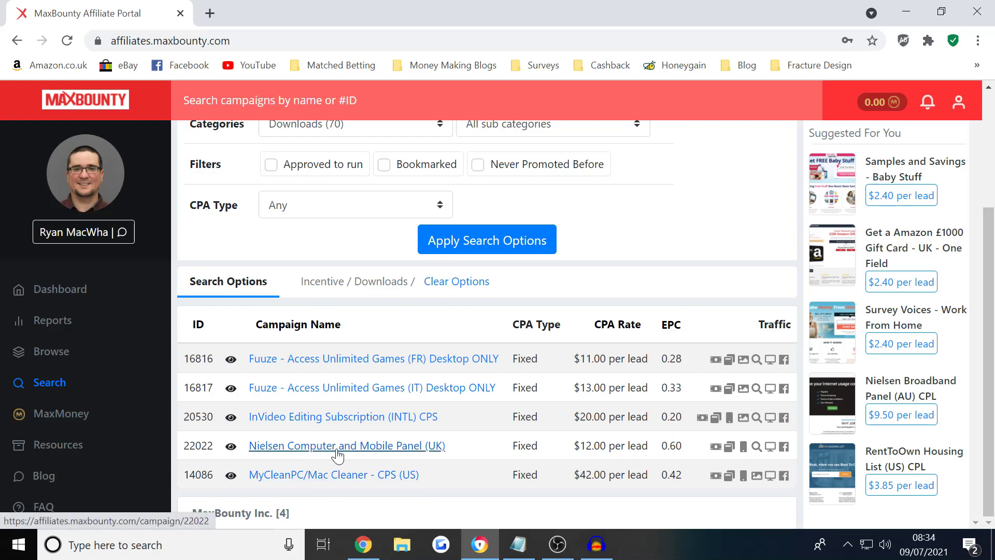
click(336, 449)
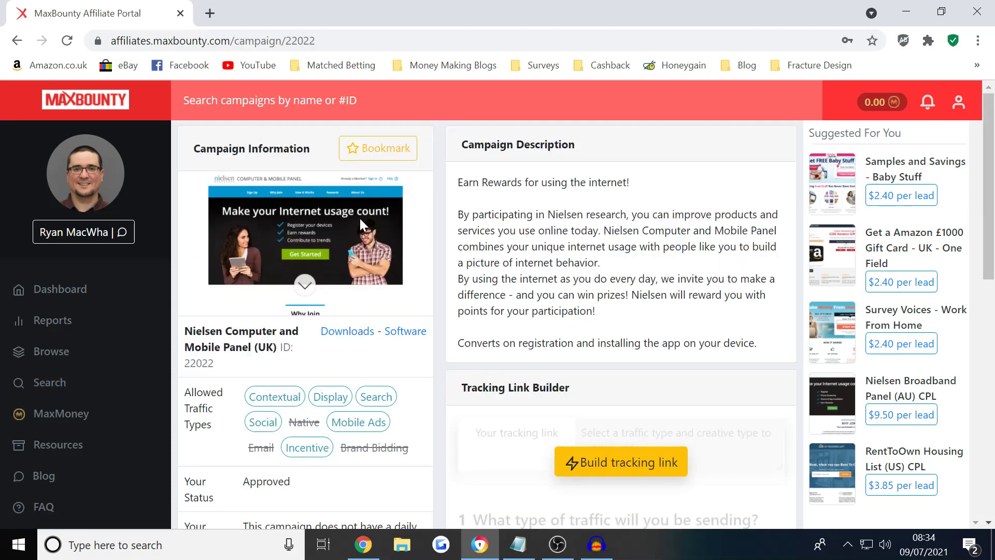
click(616, 237)
drag(487, 343, 662, 351)
click(661, 351)
scroll(661, 351, down, 6)
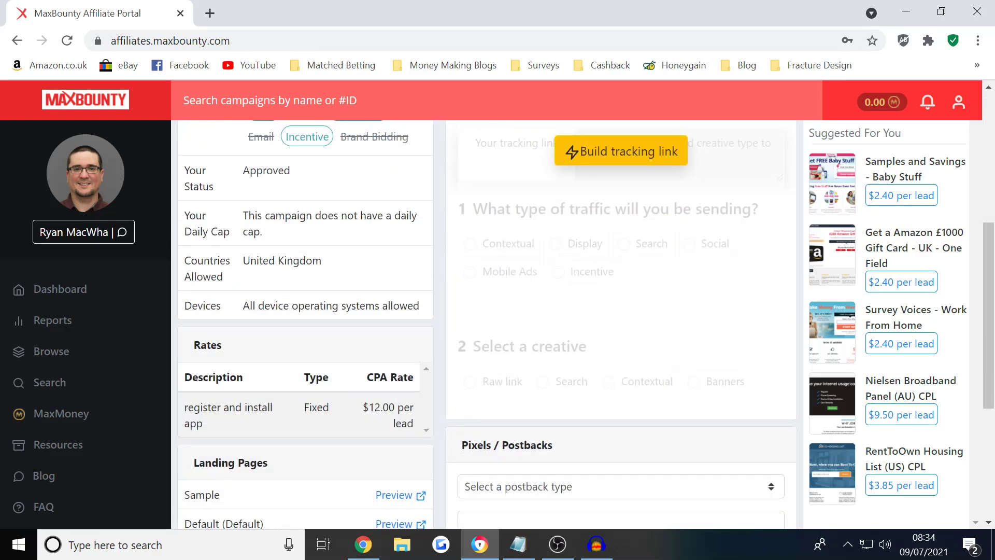
drag(384, 407, 413, 424)
click(410, 430)
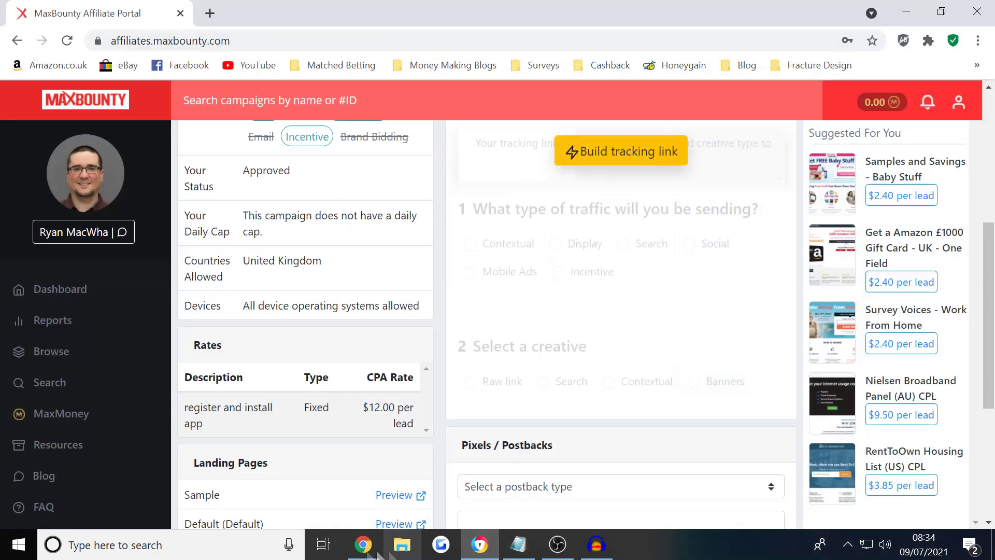
- Start a new Picoworkers job for the USA & Western zone, excluding United Kingdom, Canada, Australia and New Zealand, and apply it
click(362, 544)
click(99, 13)
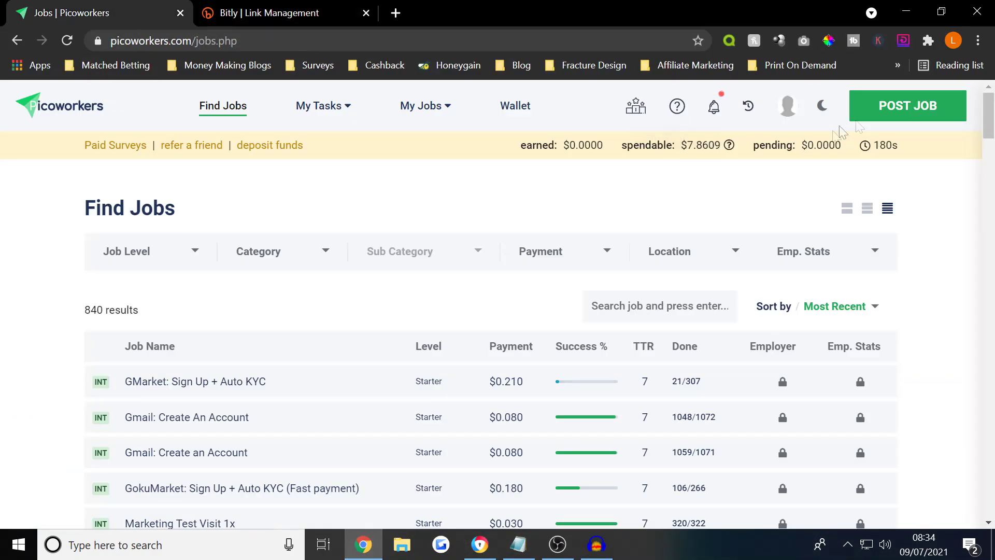
click(892, 107)
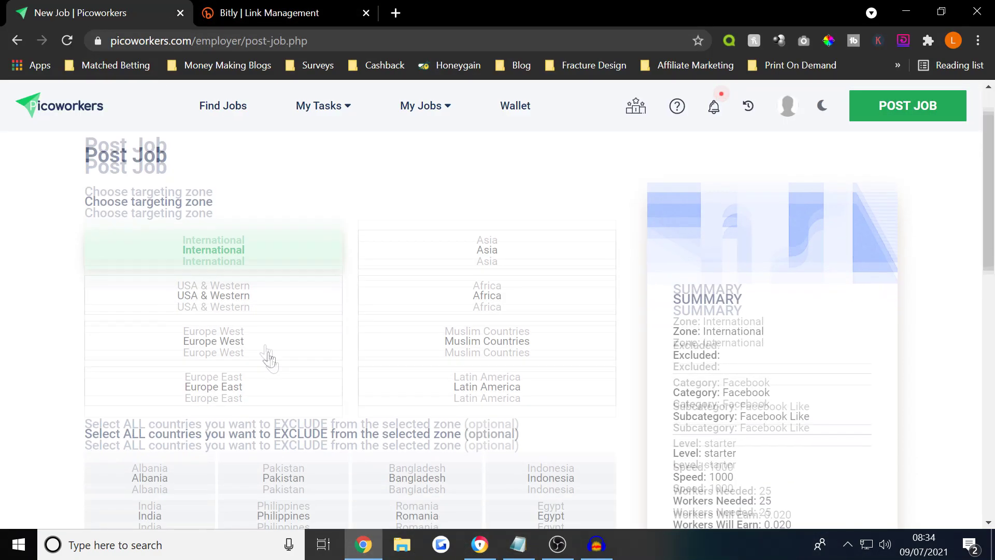
click(266, 291)
scroll(264, 303, down, 4)
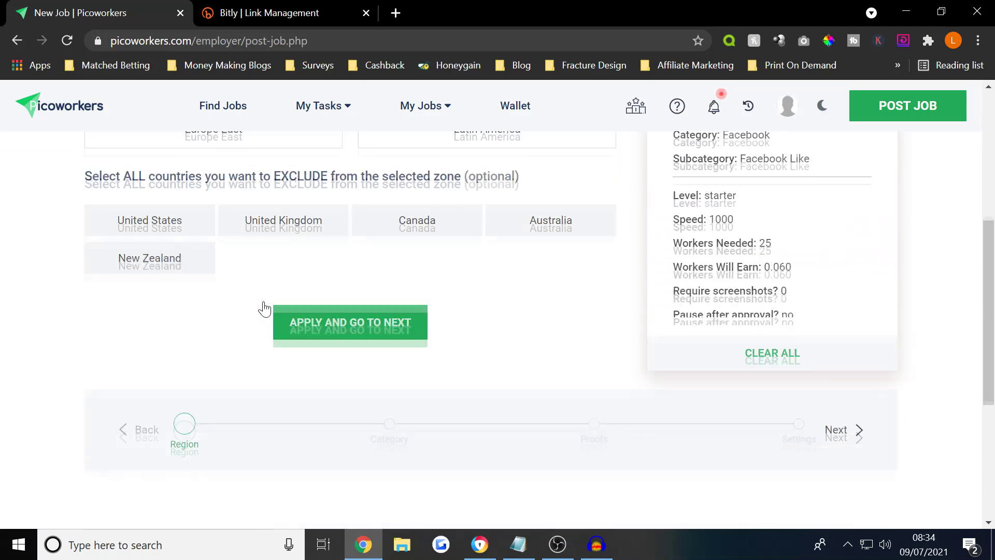
click(262, 227)
click(178, 266)
click(466, 228)
click(529, 228)
click(395, 318)
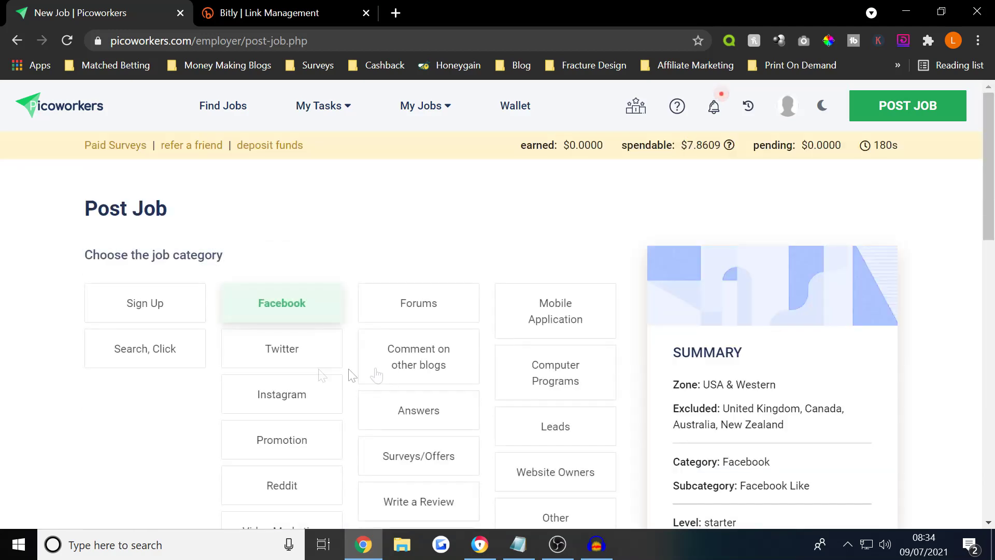
- Set the job category to Computer Programs with the subcategory Download + Install, and continue to the job title and task steps
scroll(98, 349, down, 3)
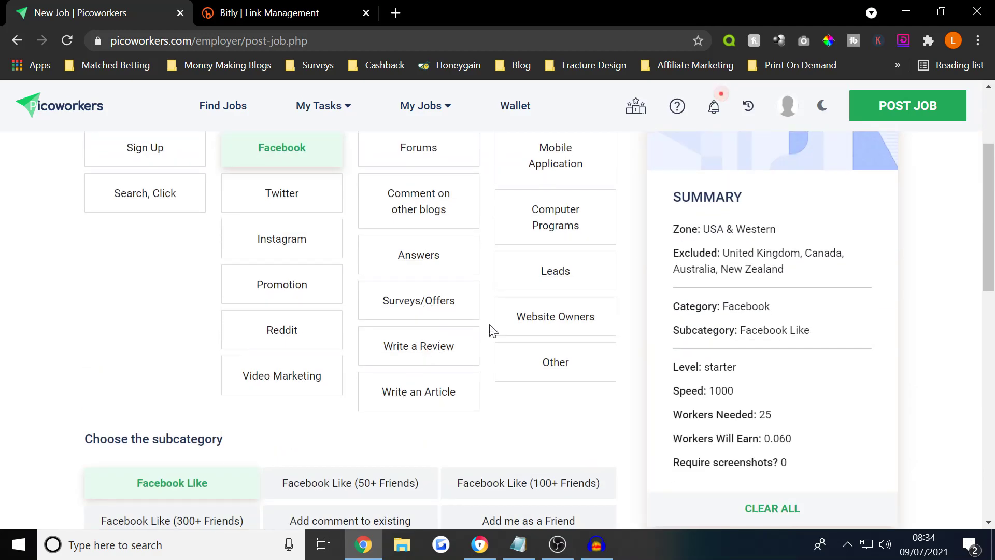
click(551, 234)
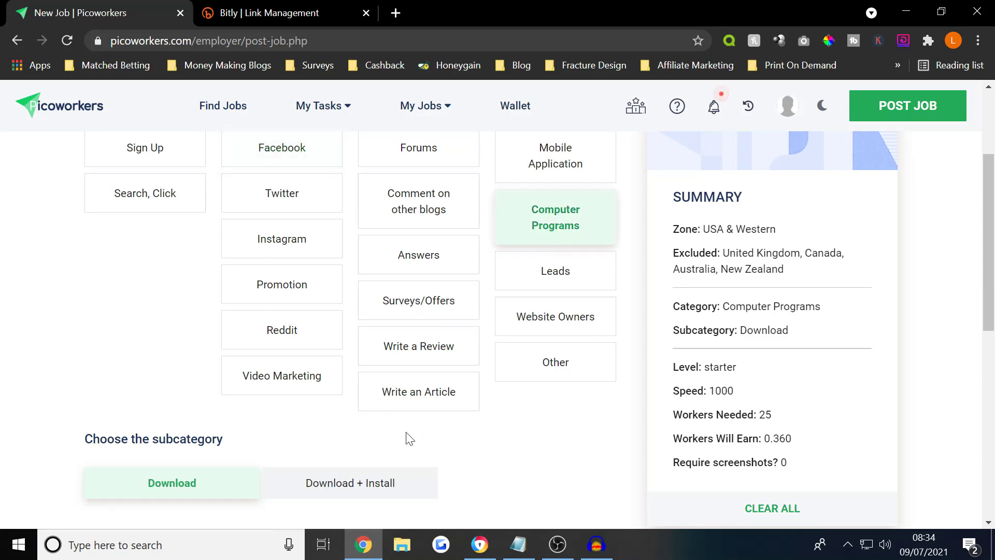
scroll(409, 439, down, 2)
click(319, 410)
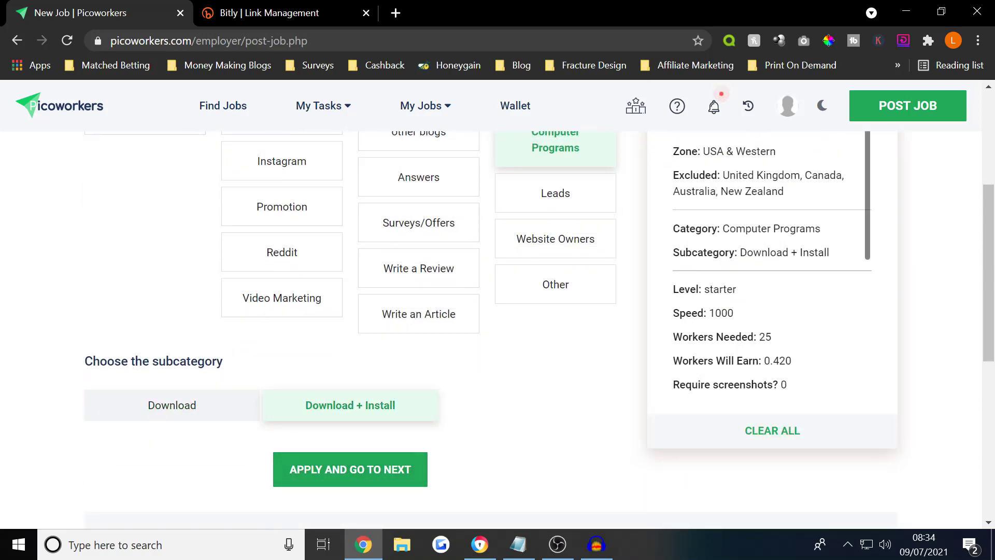
drag(761, 361, 826, 373)
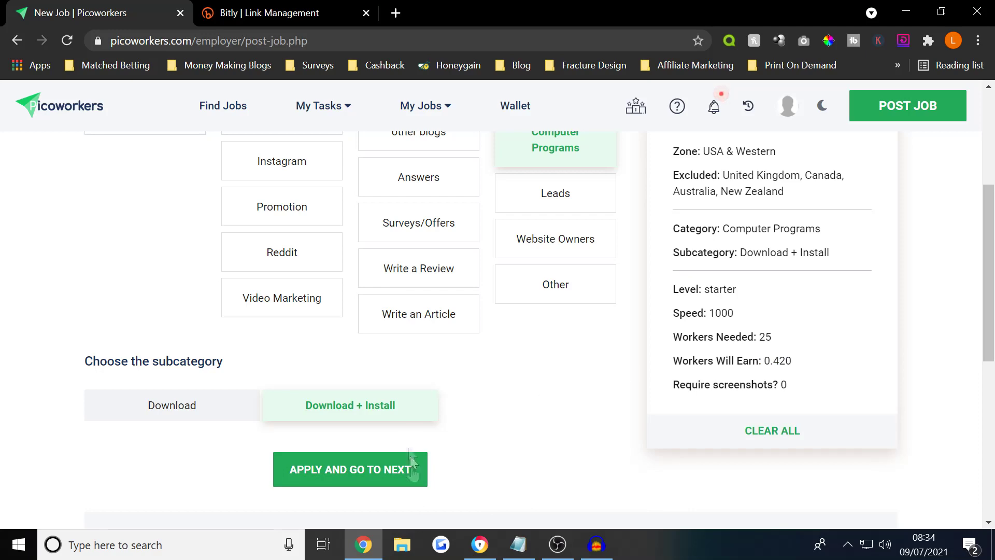
click(397, 481)
scroll(248, 298, down, 3)
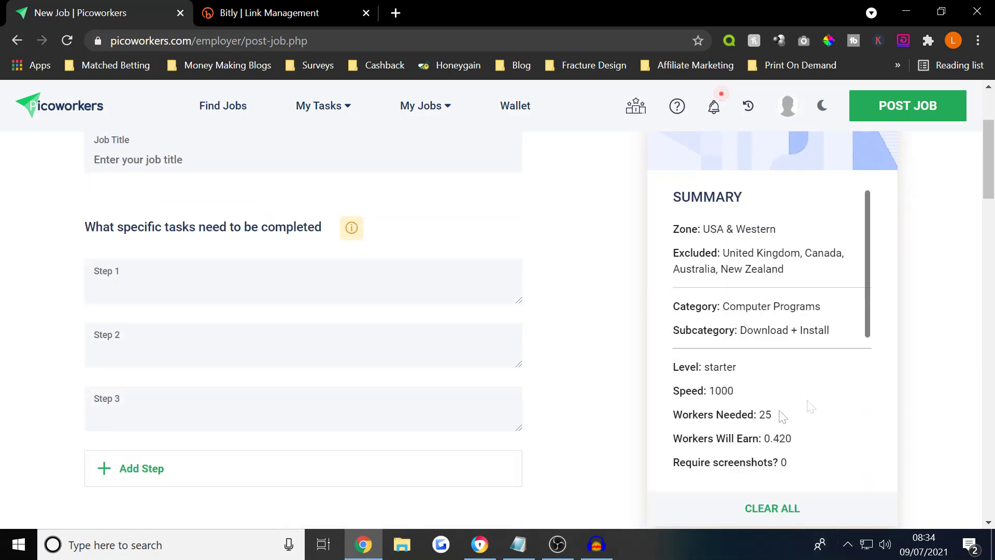
- Switch to the MaxBounty campaign, open Calculator and multiply 0.42 by 25 to work out the job's cost
click(366, 12)
key(alt+Tab)
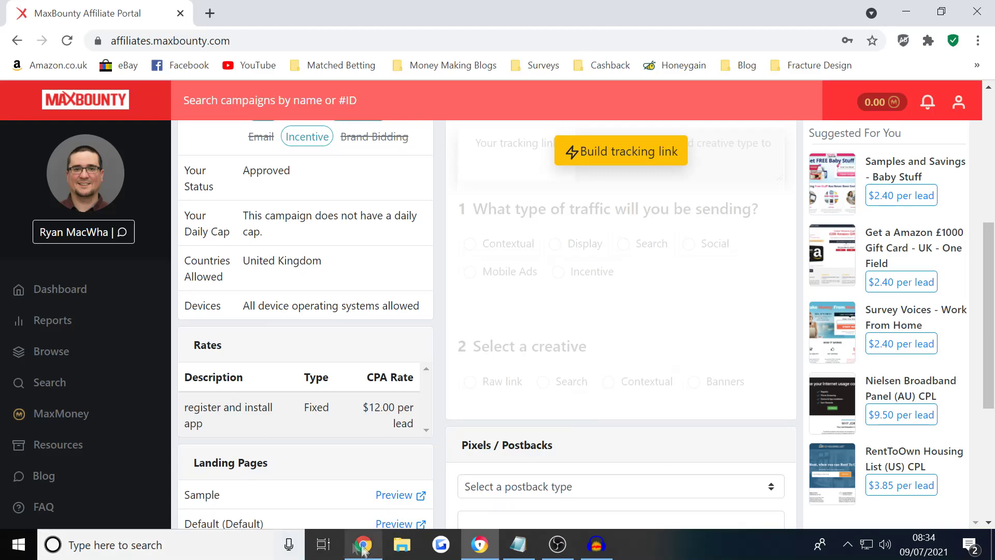
click(248, 544)
text(calc)
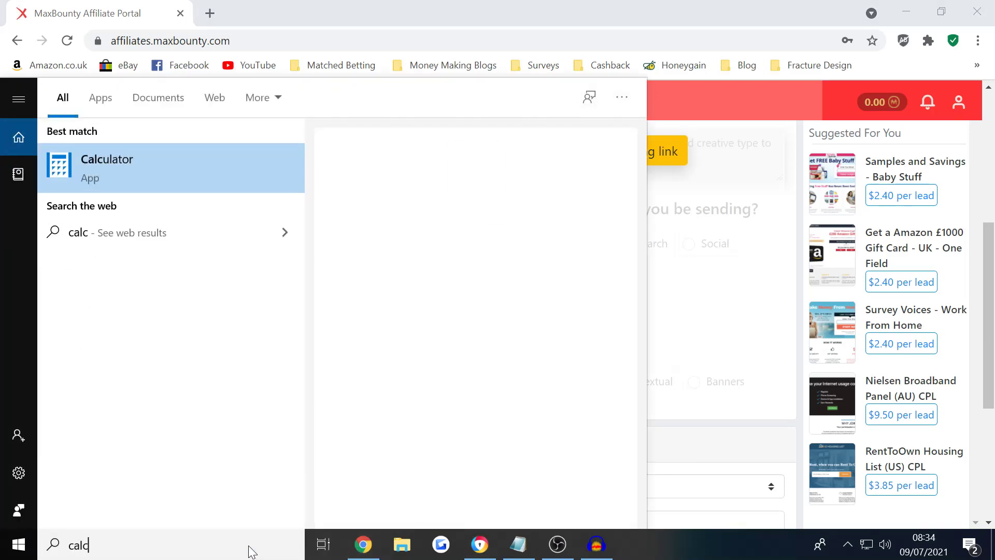
click(122, 189)
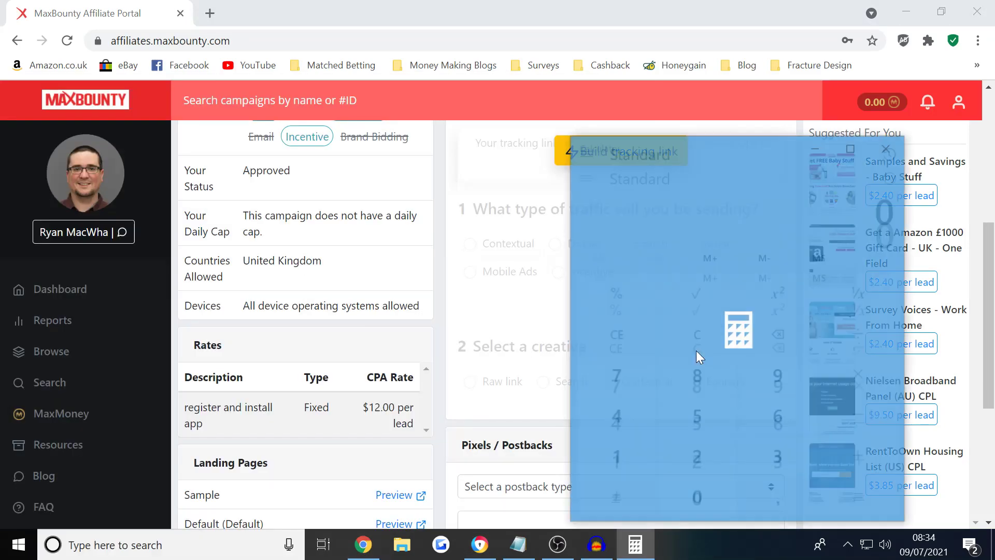
text(0.42*25)
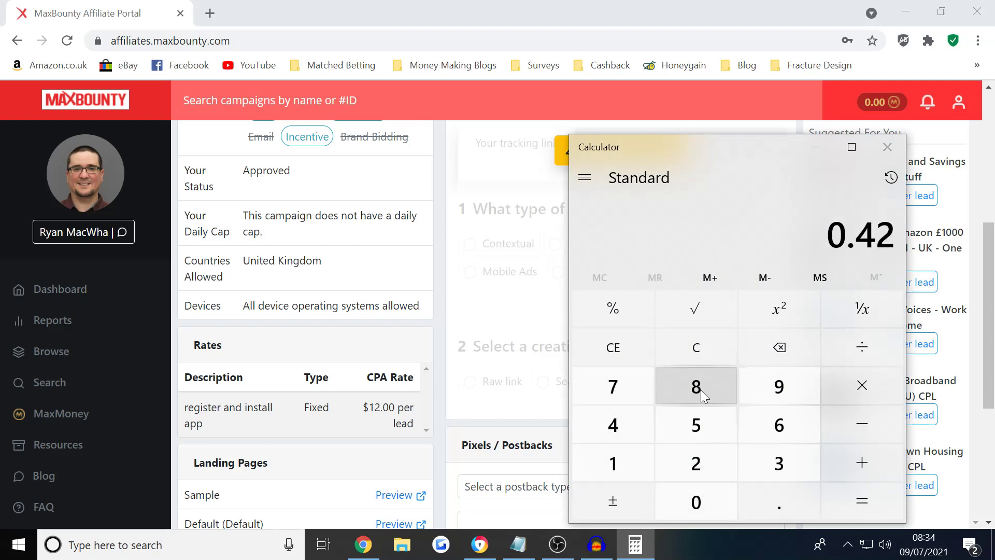
key(Return)
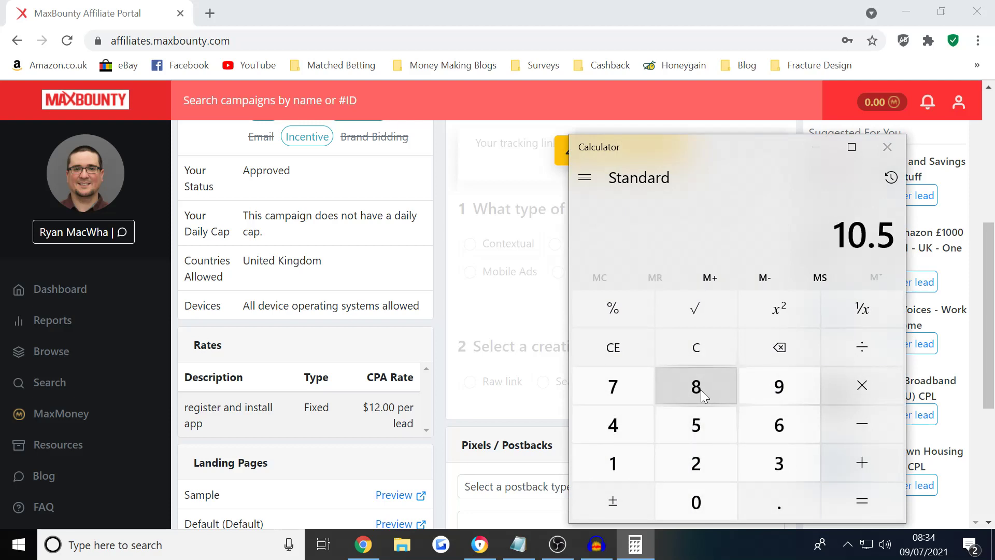
- Calculate the profit by multiplying the payout of 12 by 25 and subtracting 10
key(Escape)
text(12)
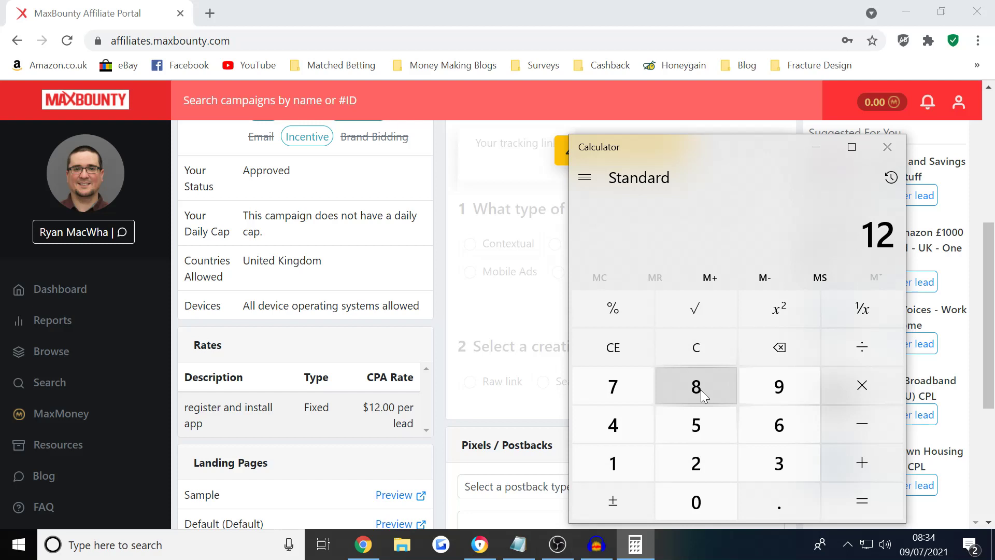
text(25)
key(Return)
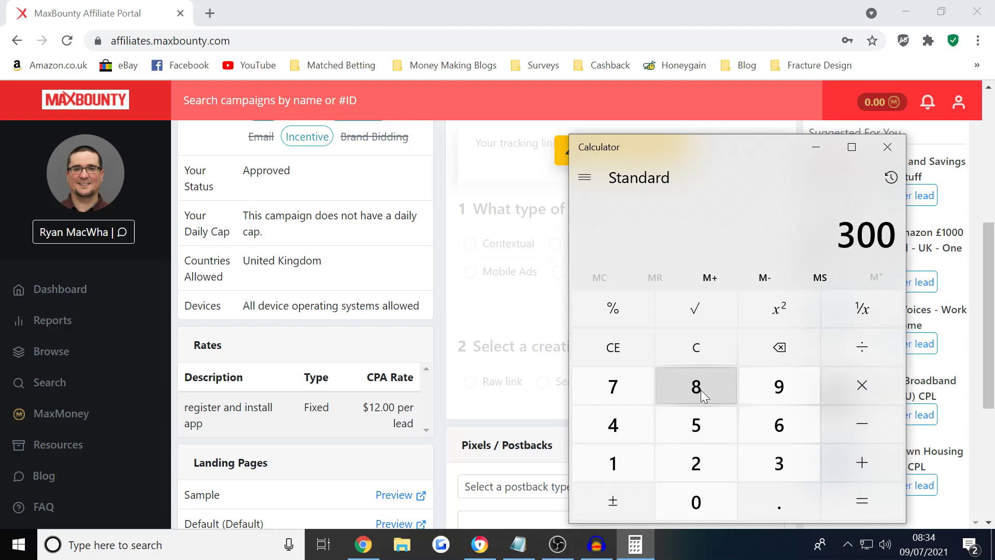
text(10)
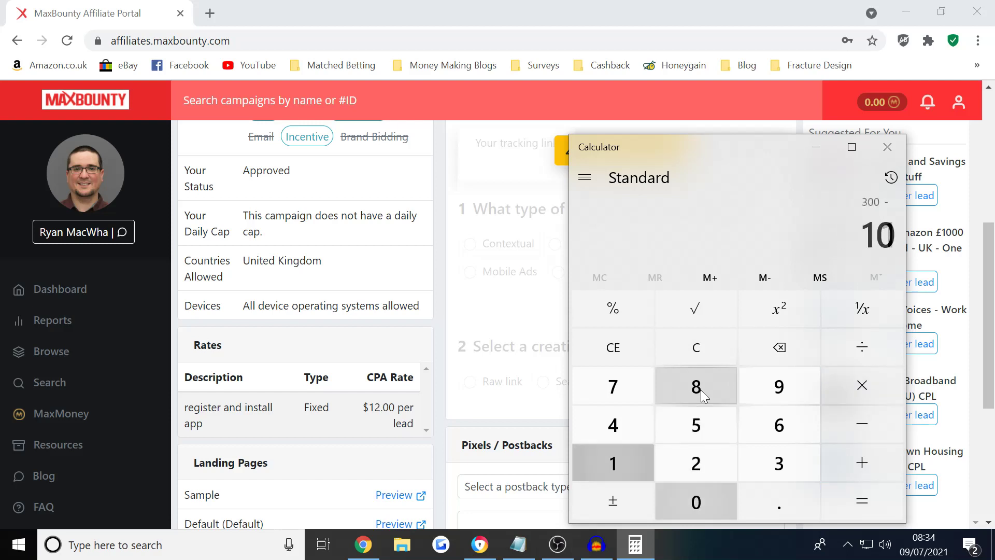
key(Return)
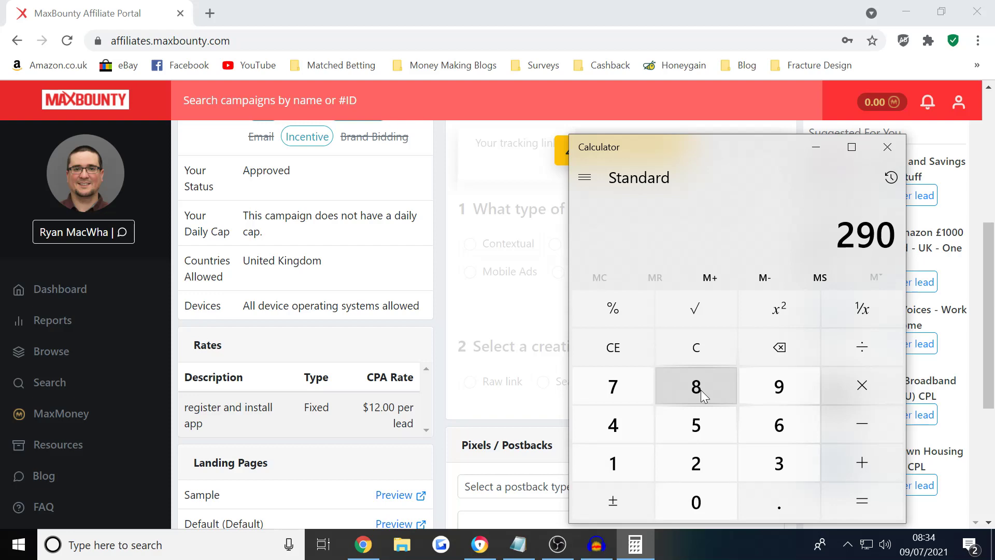
- Close Calculator and check the running audio recording in Audacity
click(876, 148)
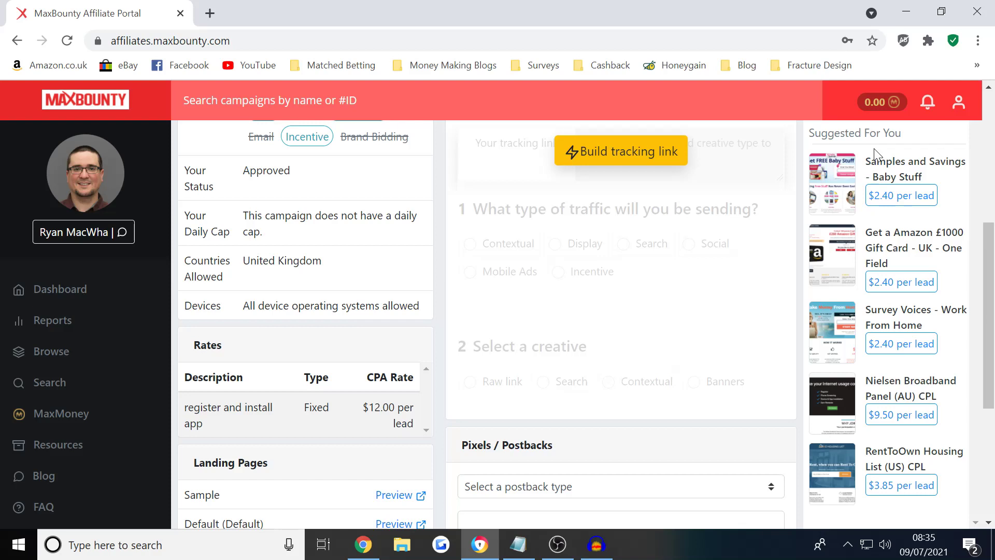
click(595, 551)
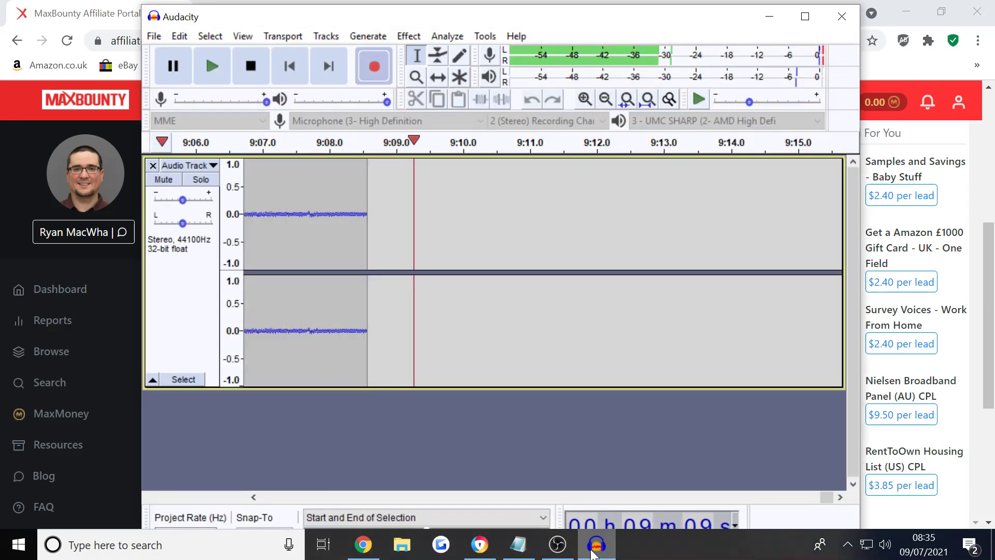
click(595, 551)
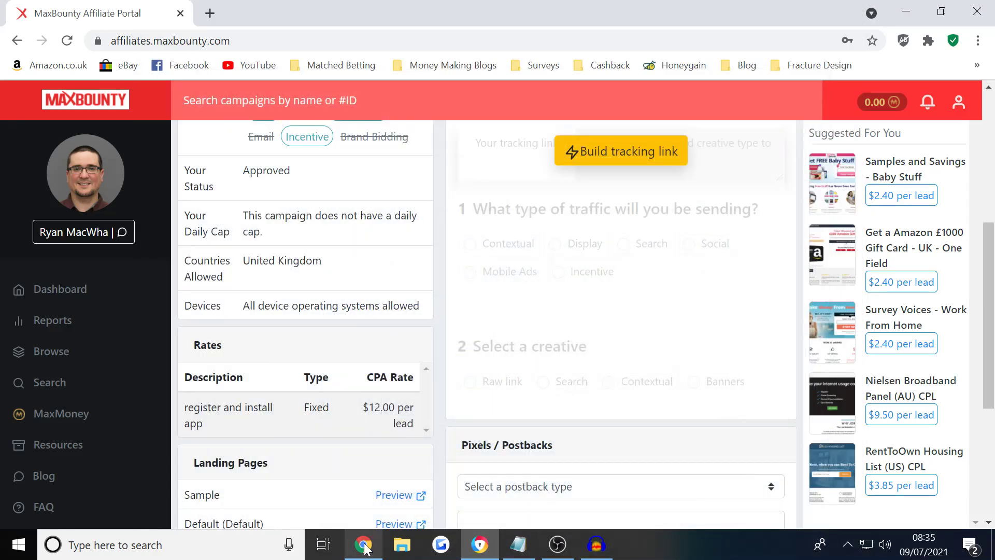
- Switch to the Picoworkers window in Chrome and leave the unposted job form for the Jobs page
click(364, 545)
scroll(98, 121, up, 3)
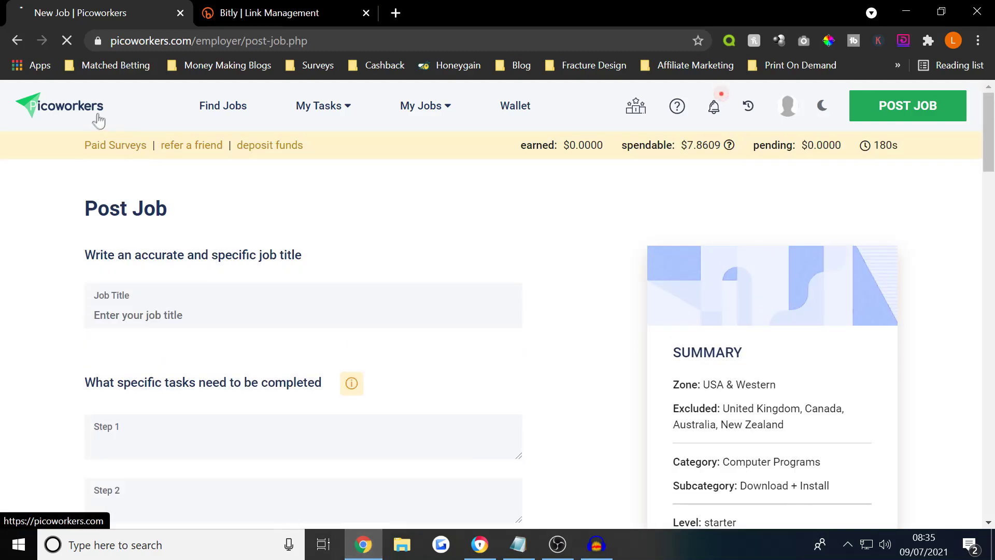
click(99, 120)
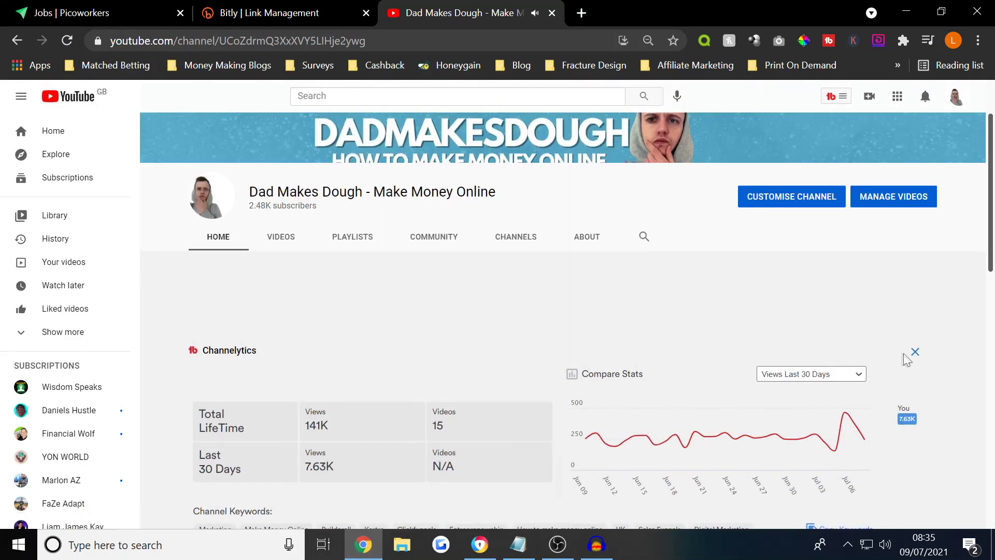
- Close the Channelytics overview on the Dad Makes Dough YouTube channel, and browse its home page and full list of uploaded videos
click(913, 353)
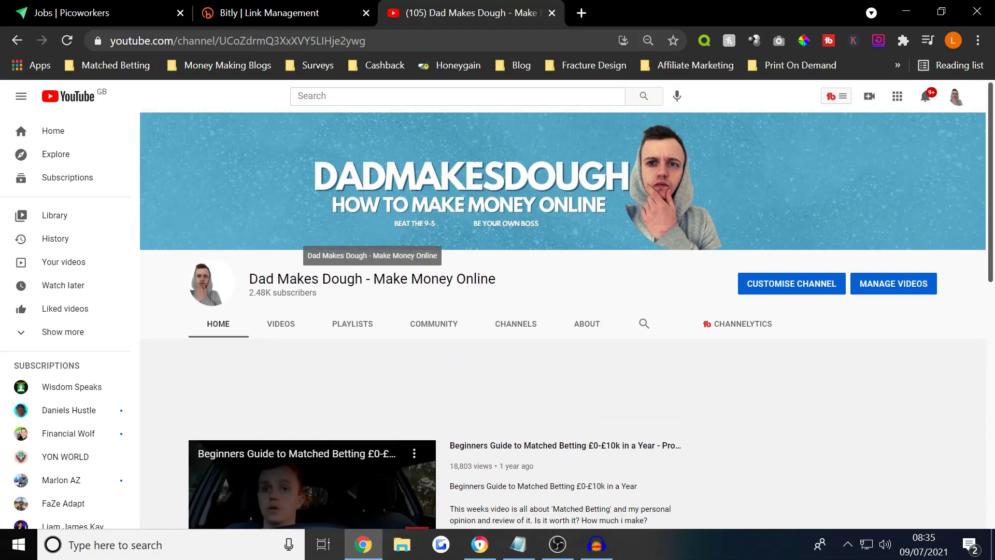
scroll(608, 378, down, 6)
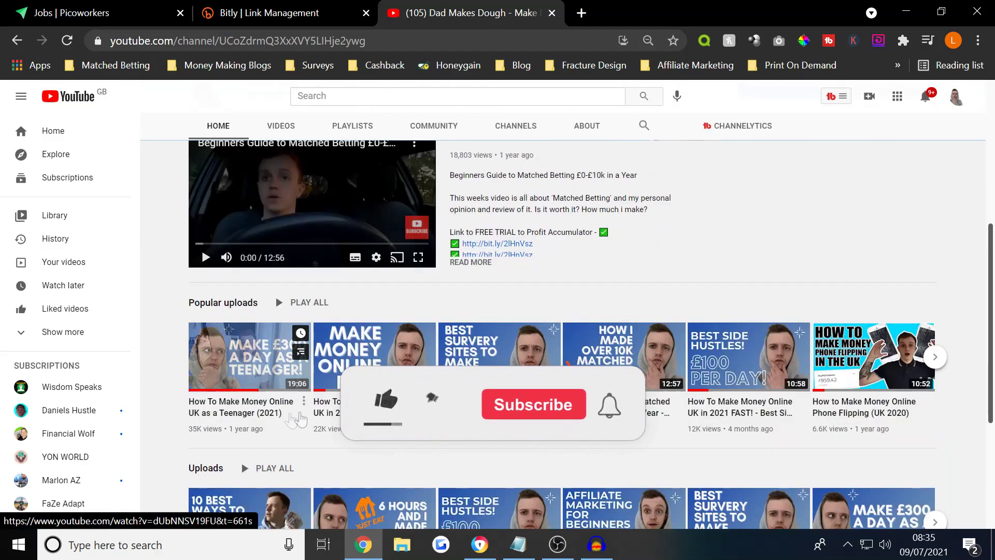
scroll(303, 352, down, 3)
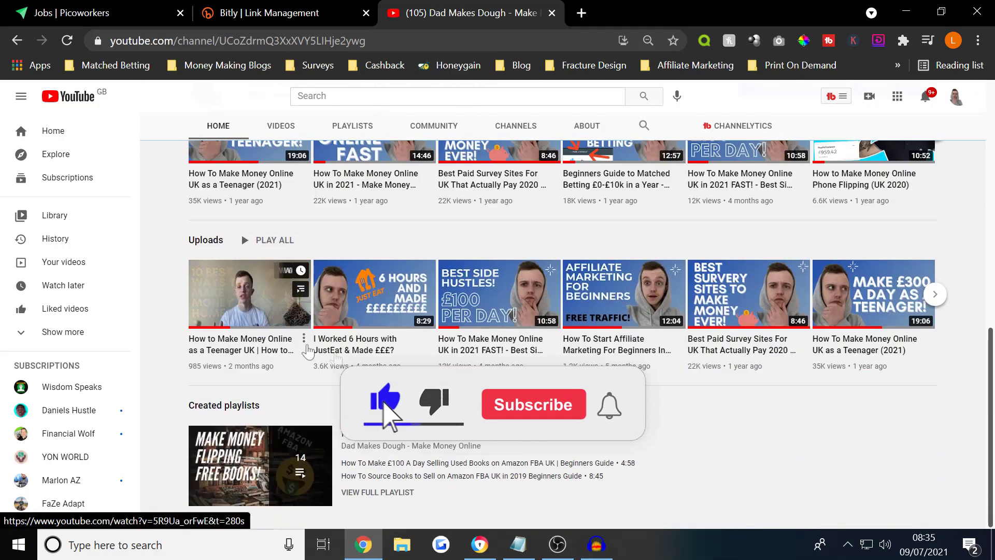
scroll(466, 321, up, 10)
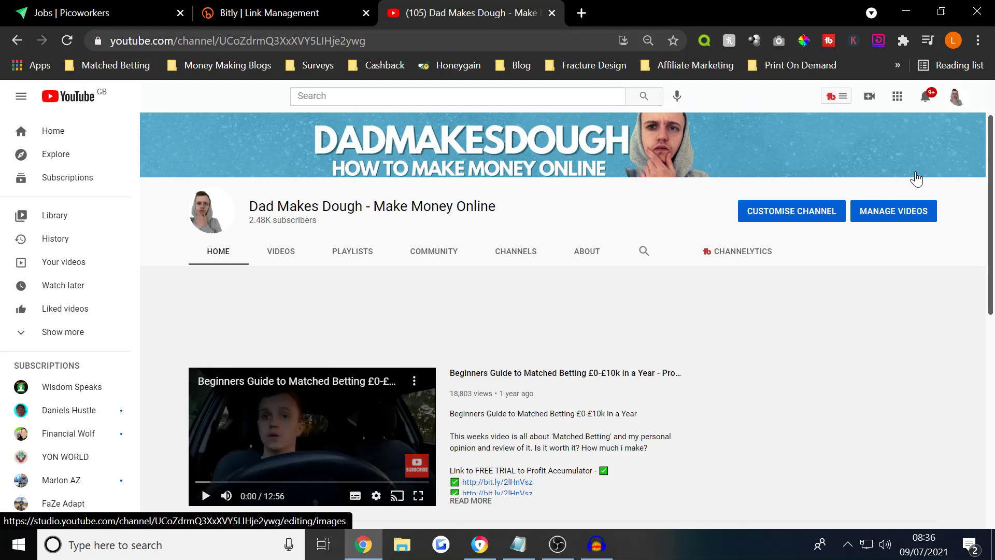
click(281, 251)
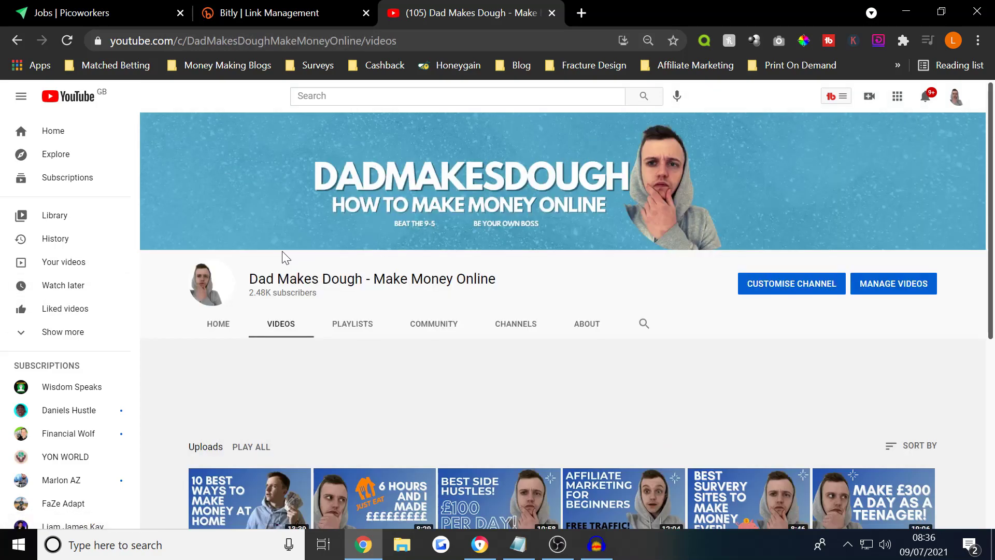
scroll(282, 251, down, 5)
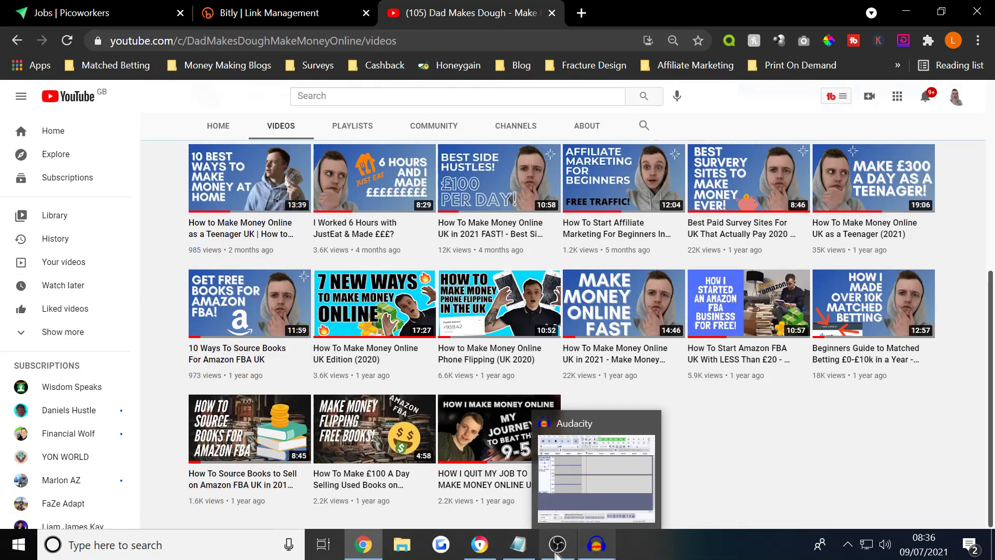